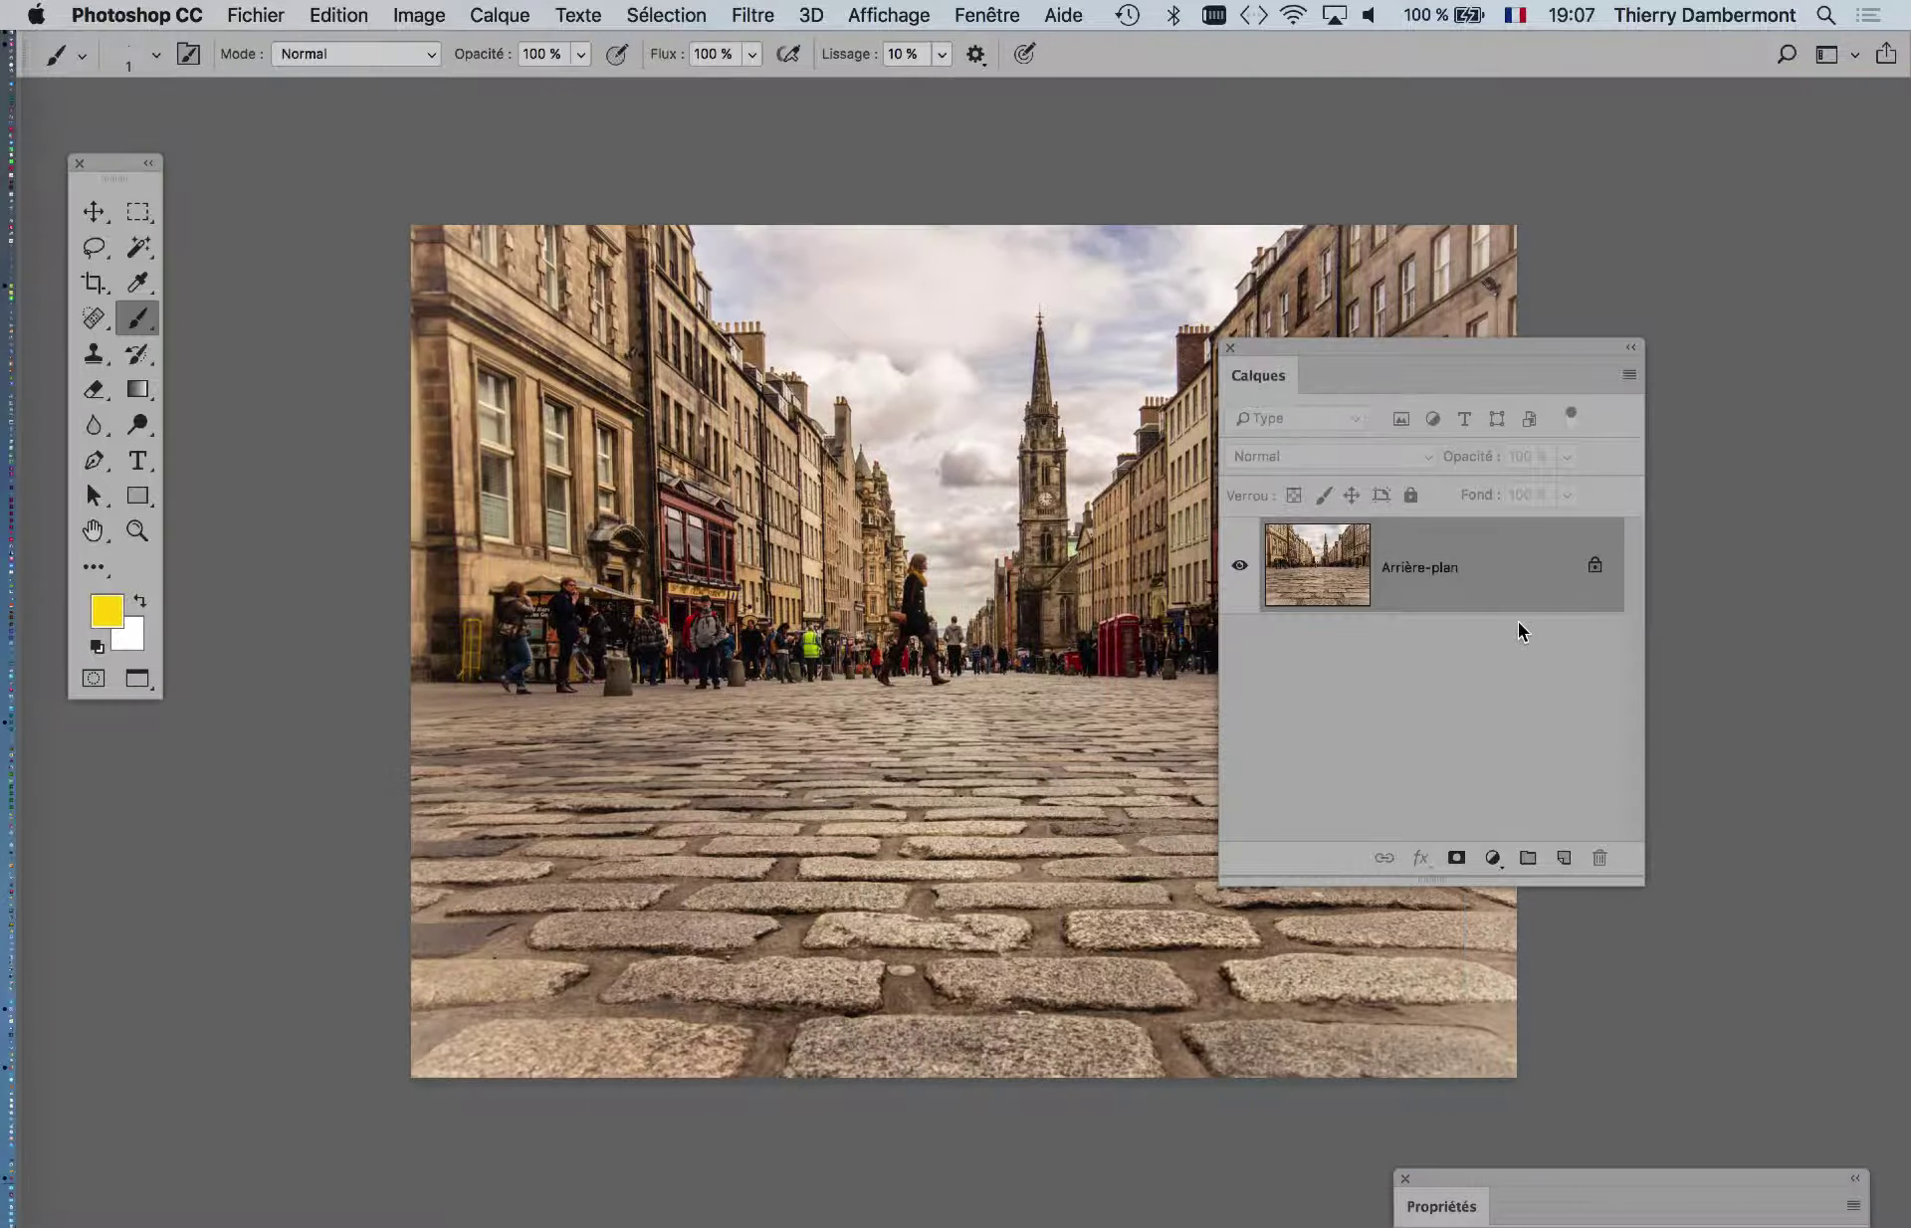
- Add a Levels adjustment layer above the background photo, with its settings placed beside the image and the layer list closed
click(1492, 858)
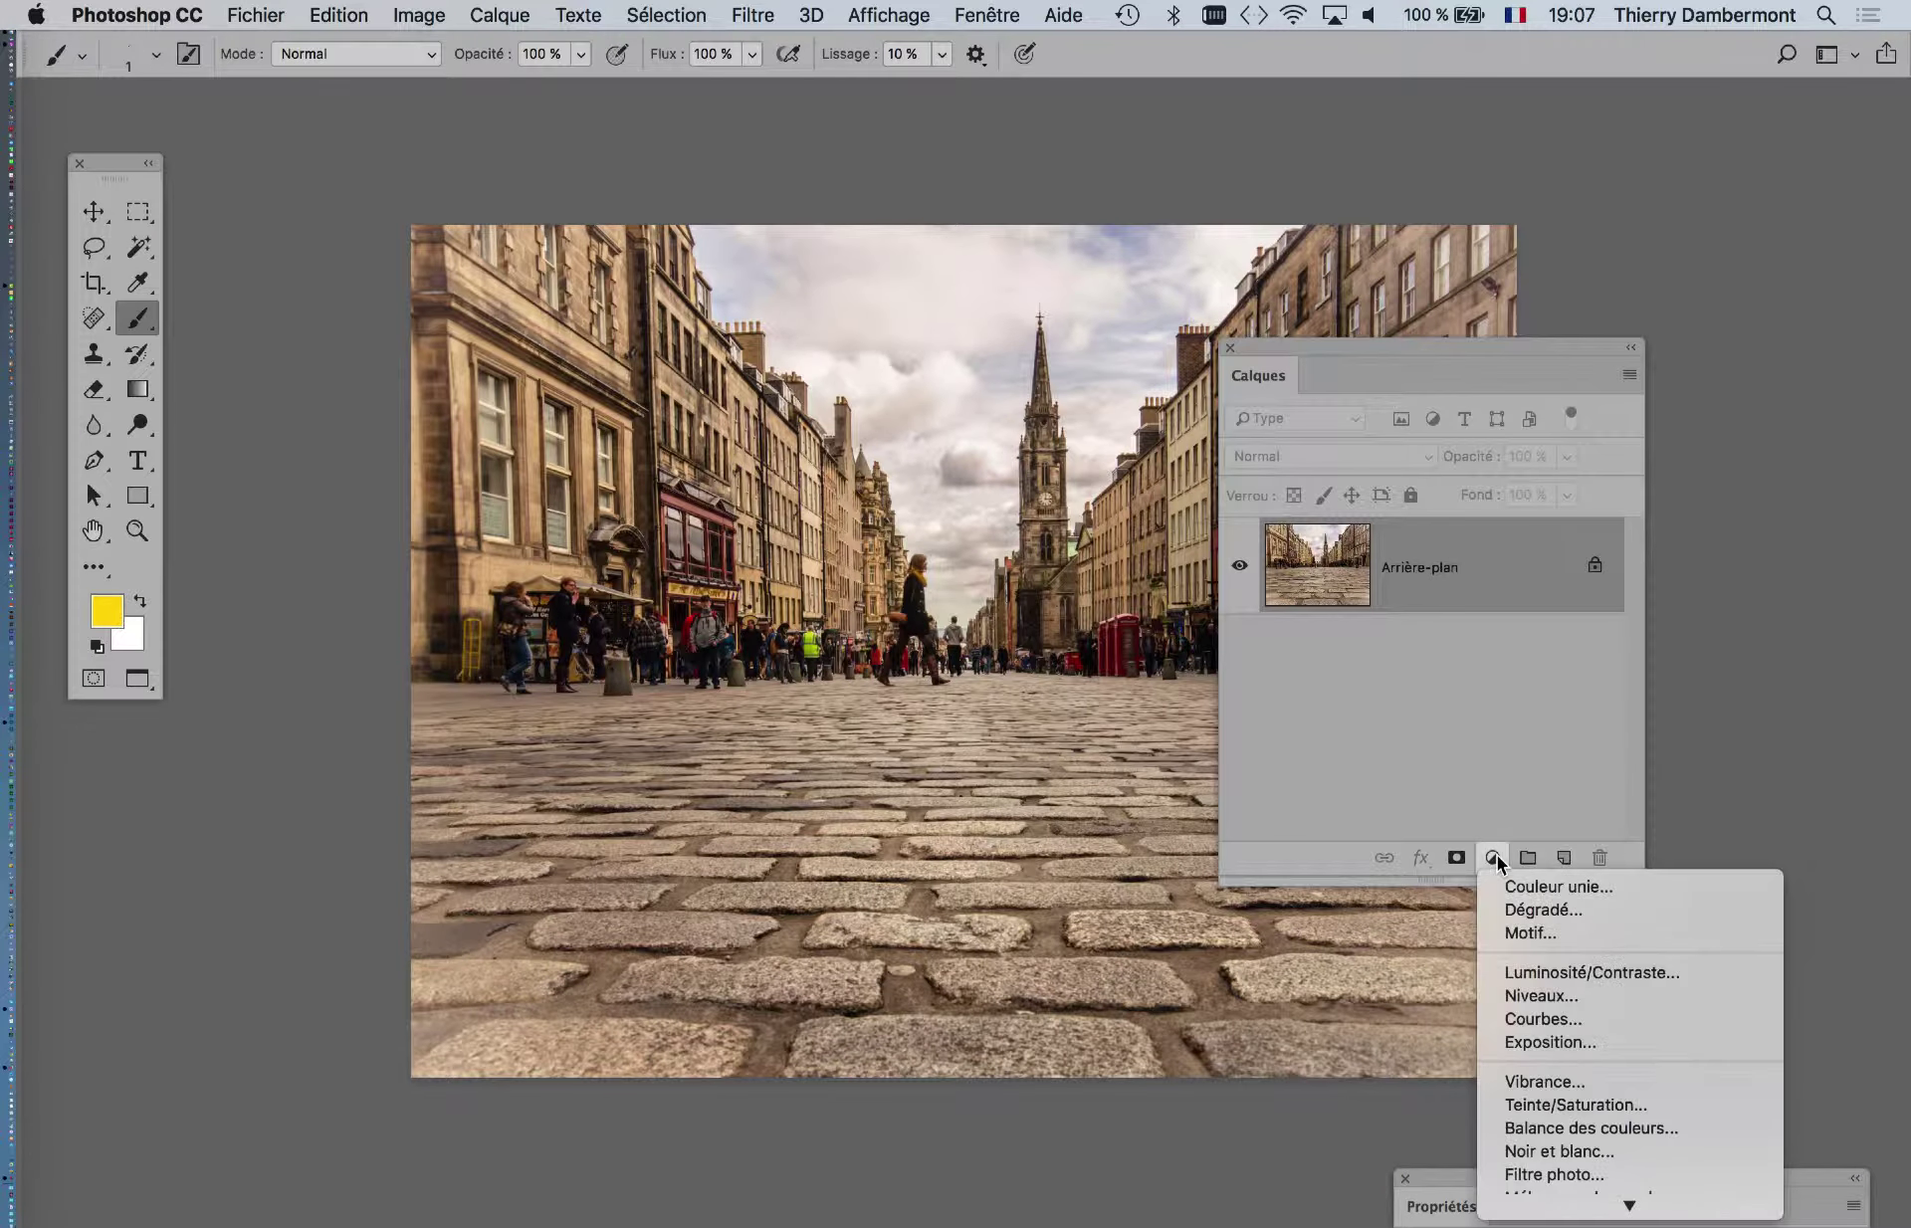
click(1543, 995)
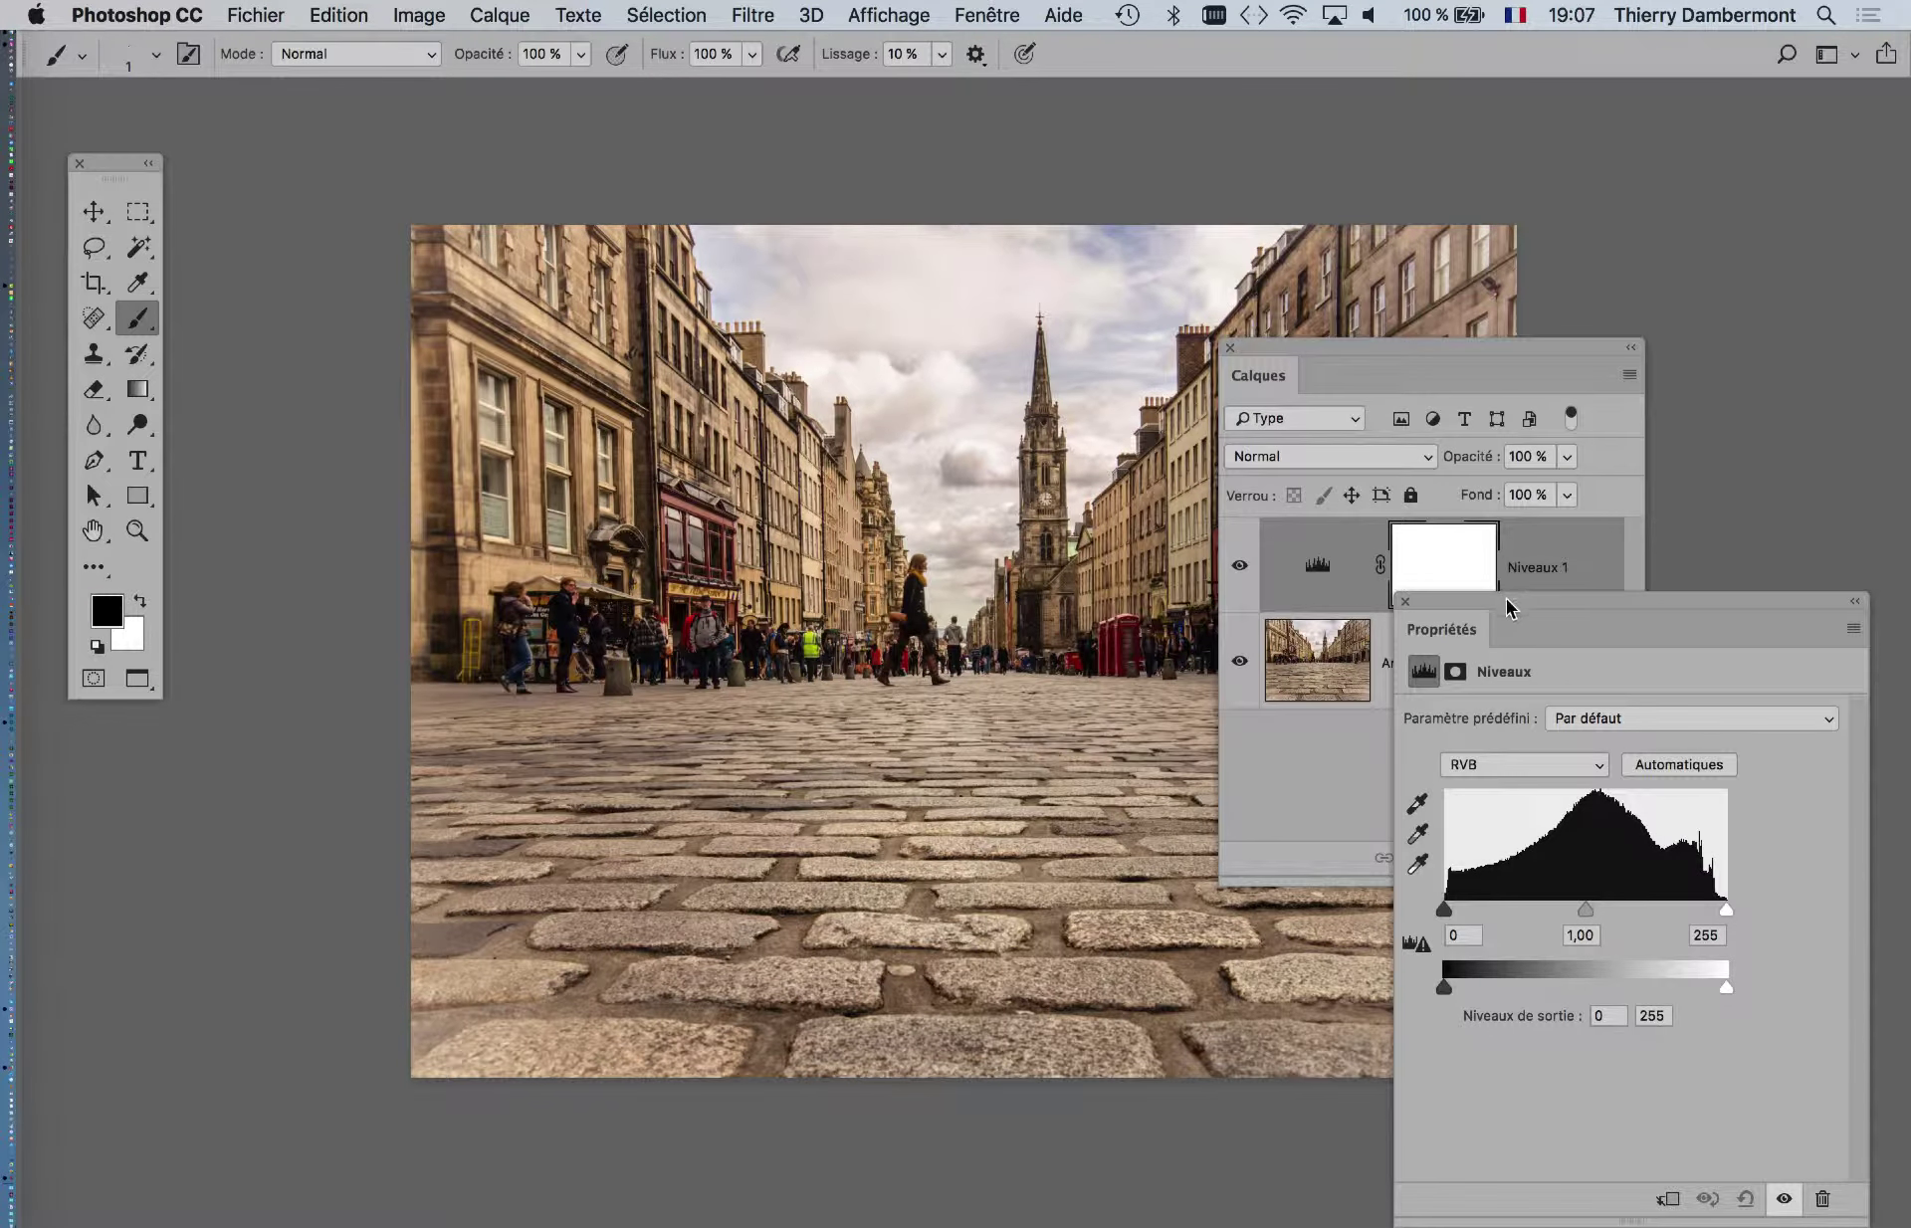
drag(1544, 604, 1564, 306)
drag(733, 353, 514, 266)
click(1230, 347)
drag(1479, 321, 1371, 234)
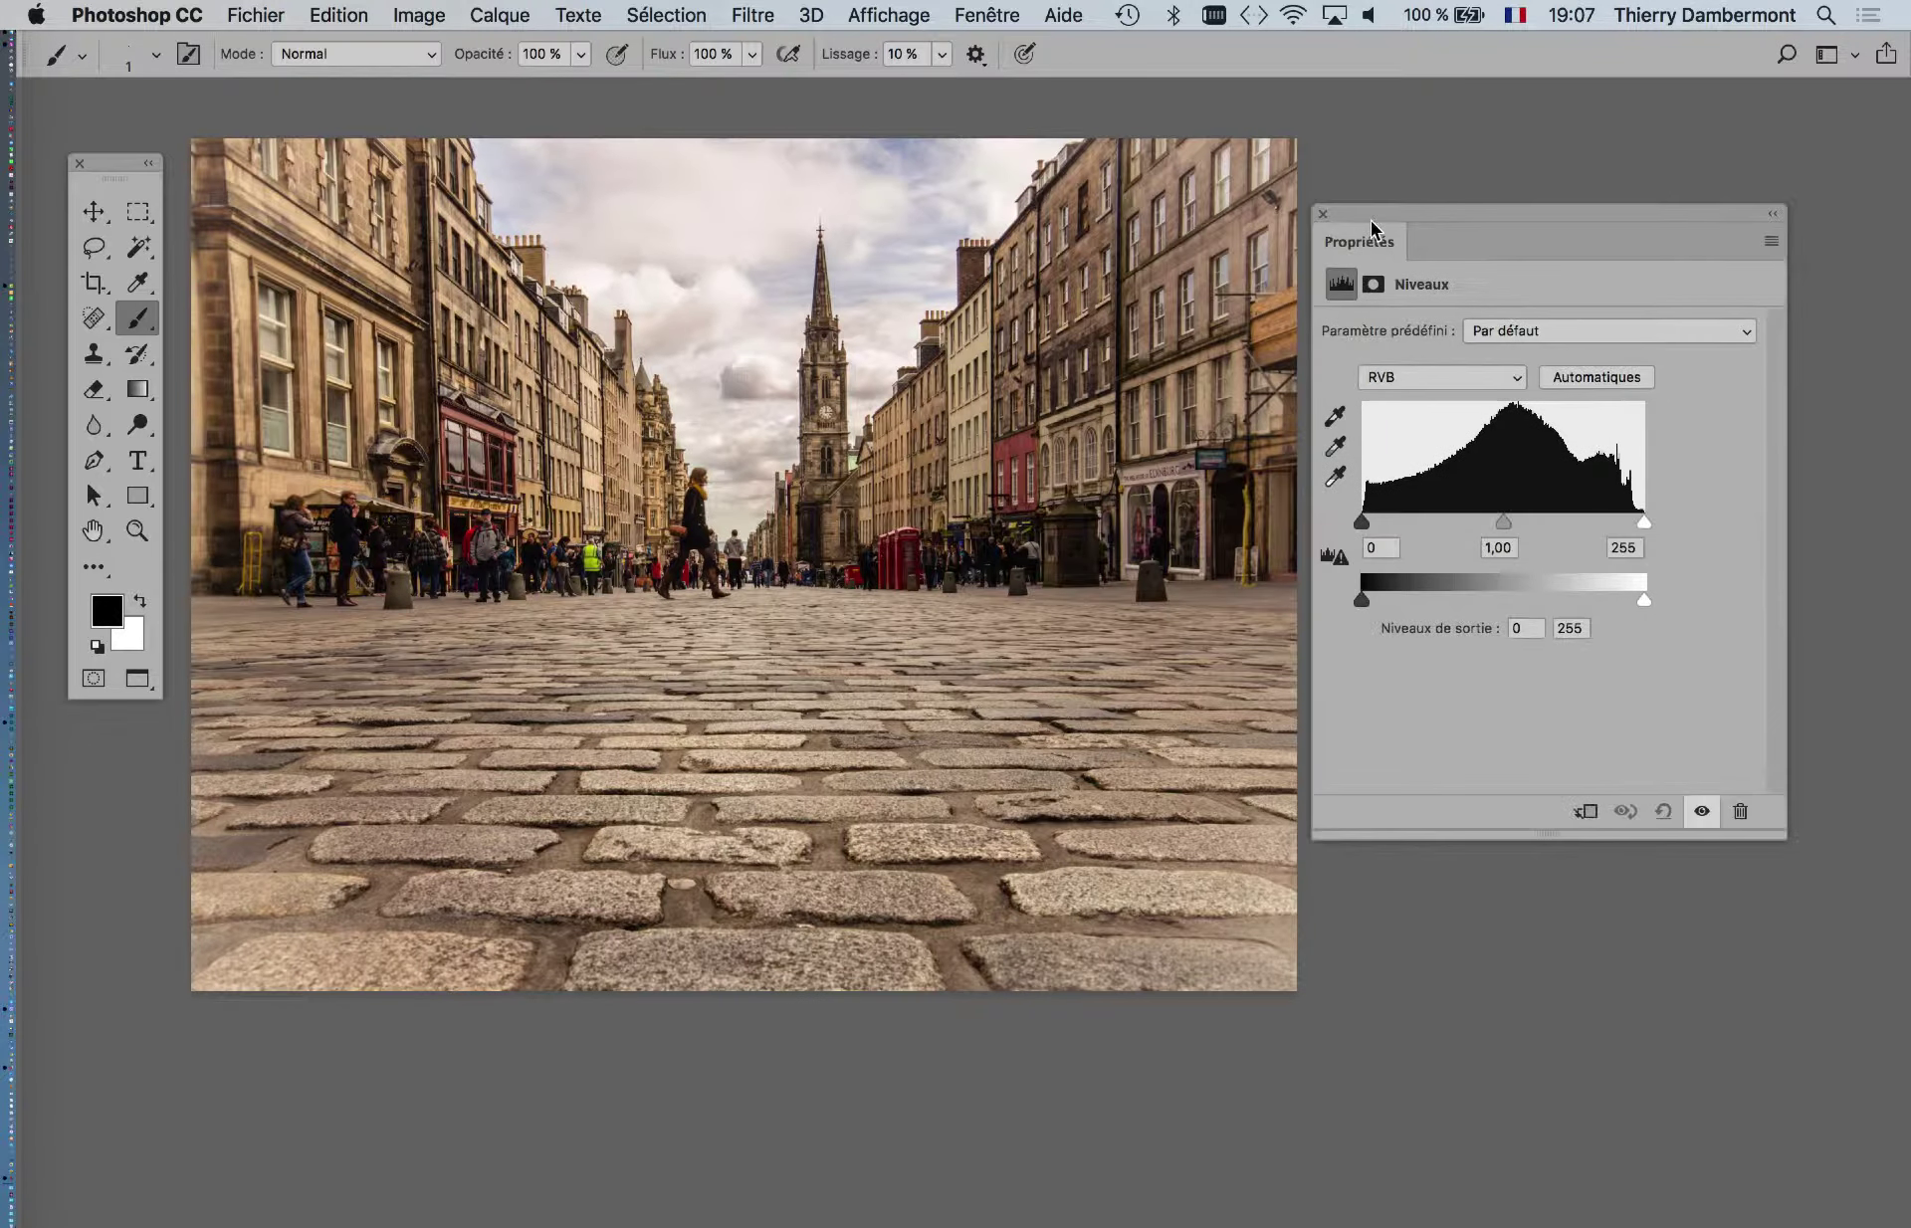
- Set the red channel's white input level to 239 and pull the green channel's white input level slightly inward
key(alt+3)
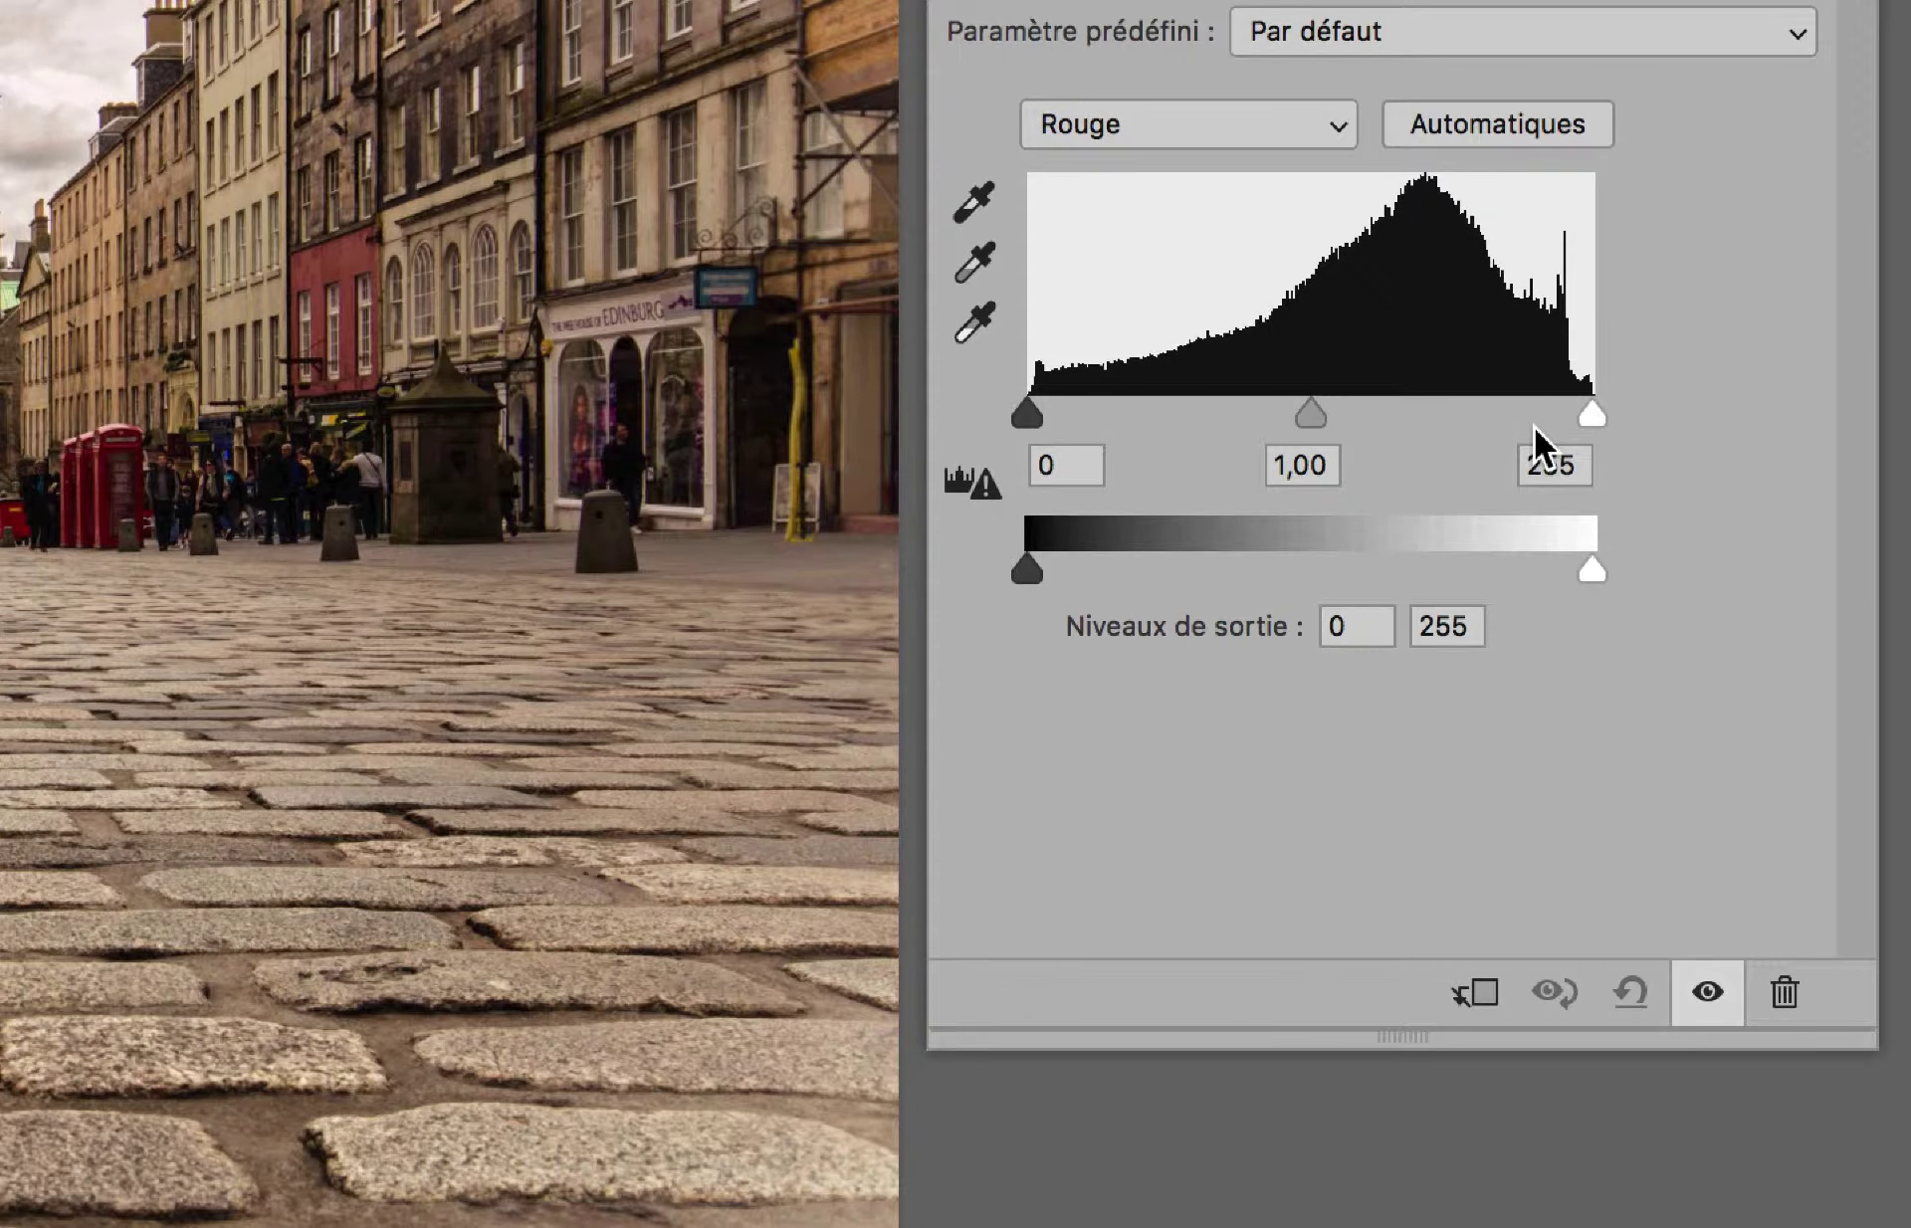
drag(1590, 414, 1556, 416)
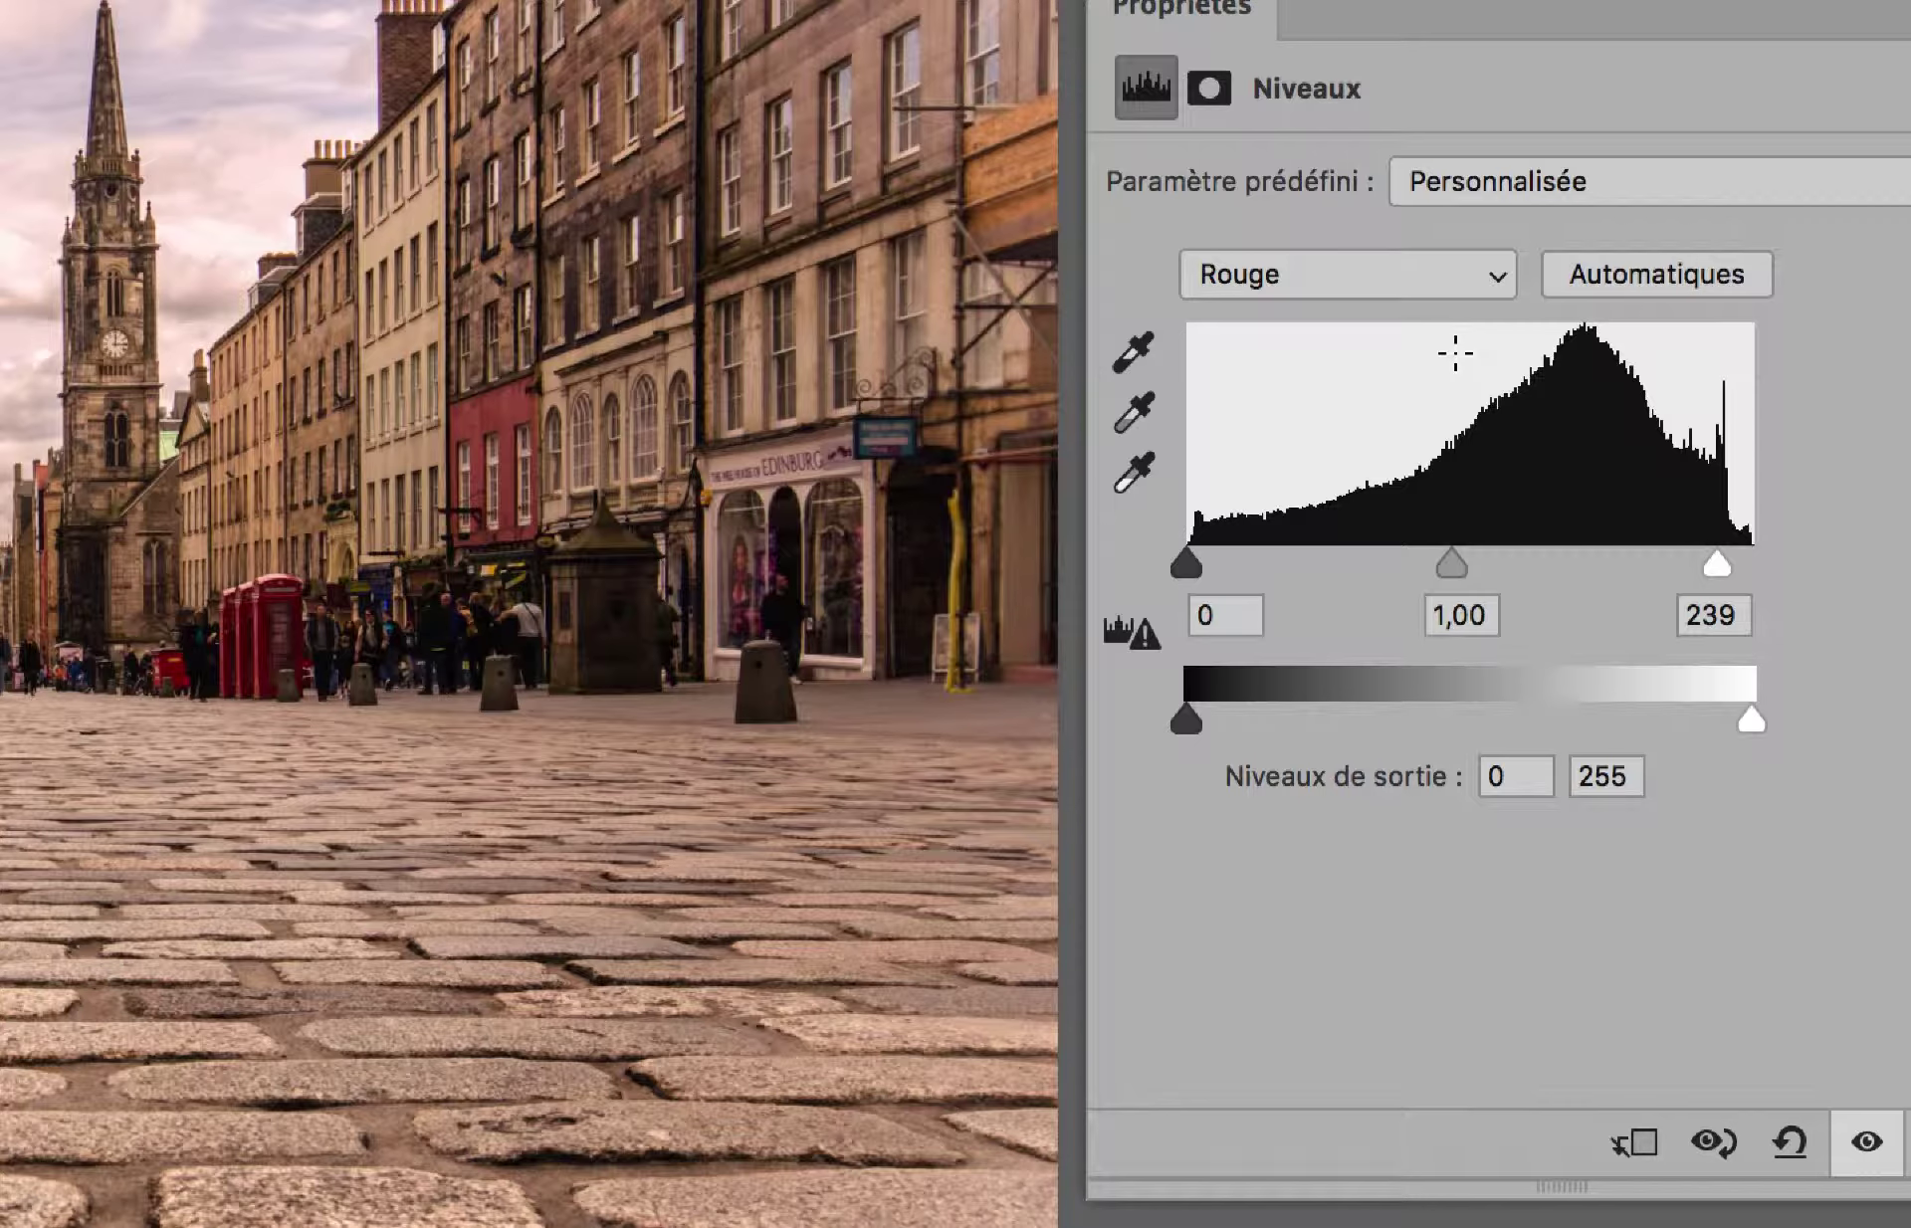
key(alt+4)
drag(1754, 564, 1748, 564)
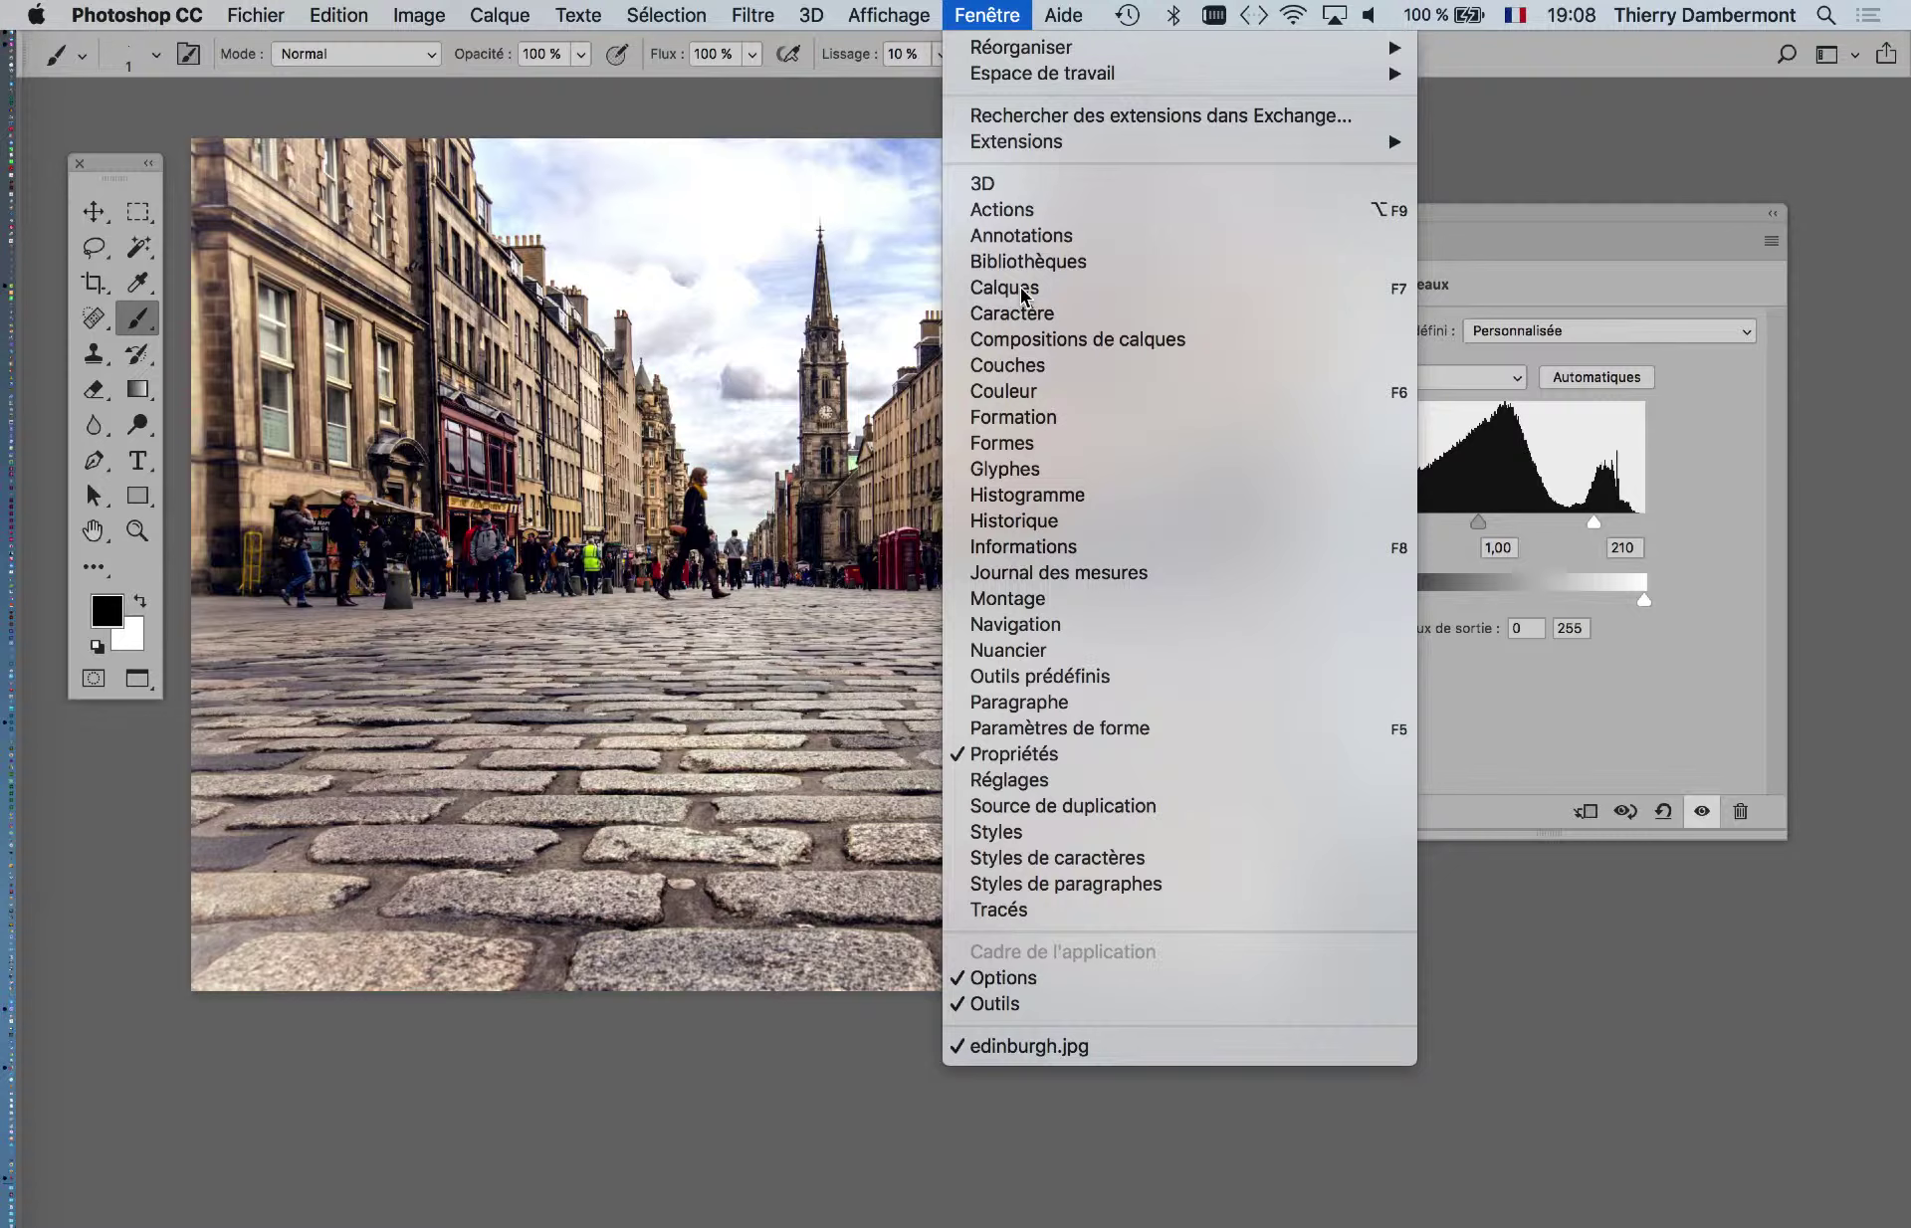
- Reopen the layer list and toggle the Levels layer's visibility to compare the photo before and after the correction
click(1005, 277)
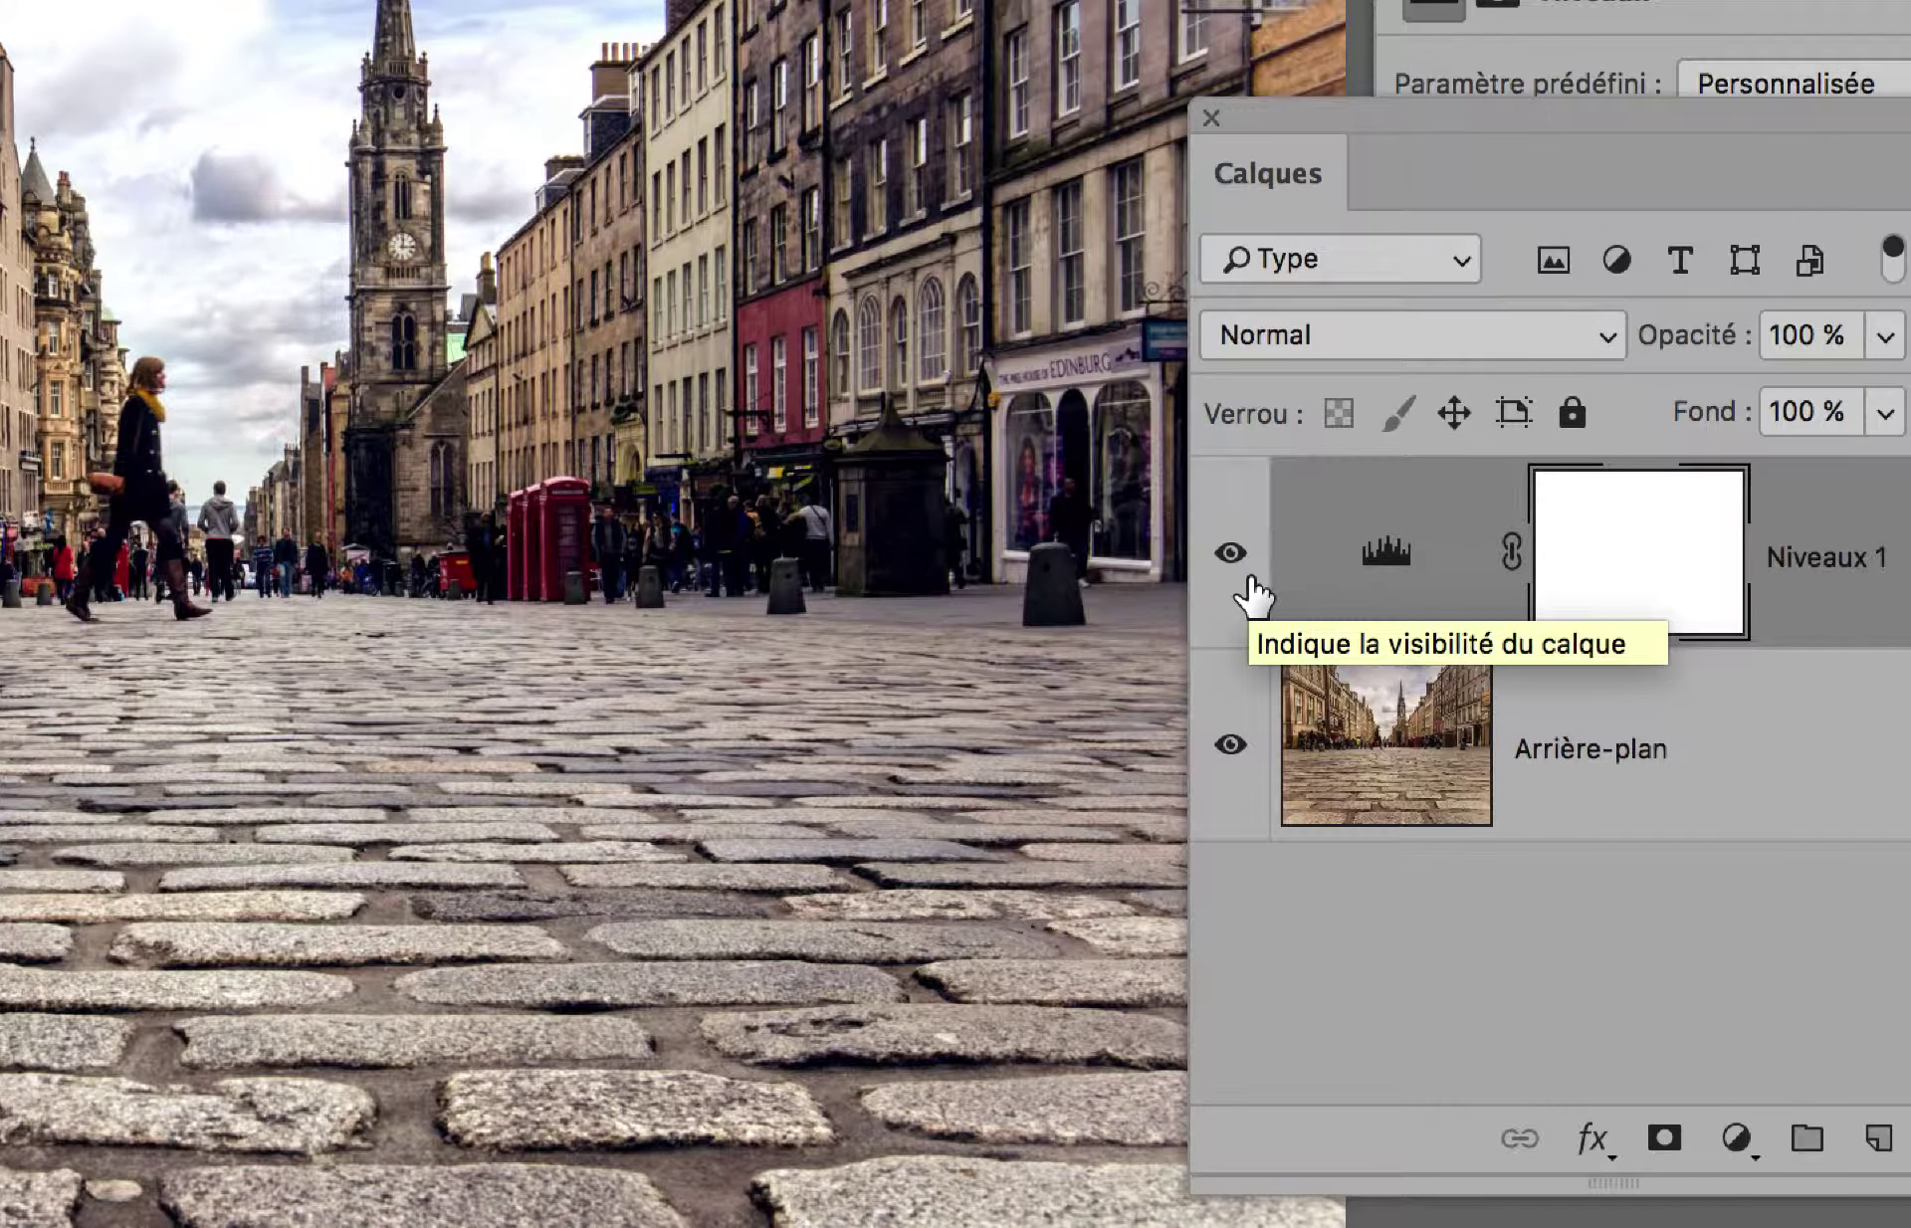
scroll(986, 597, down, 3)
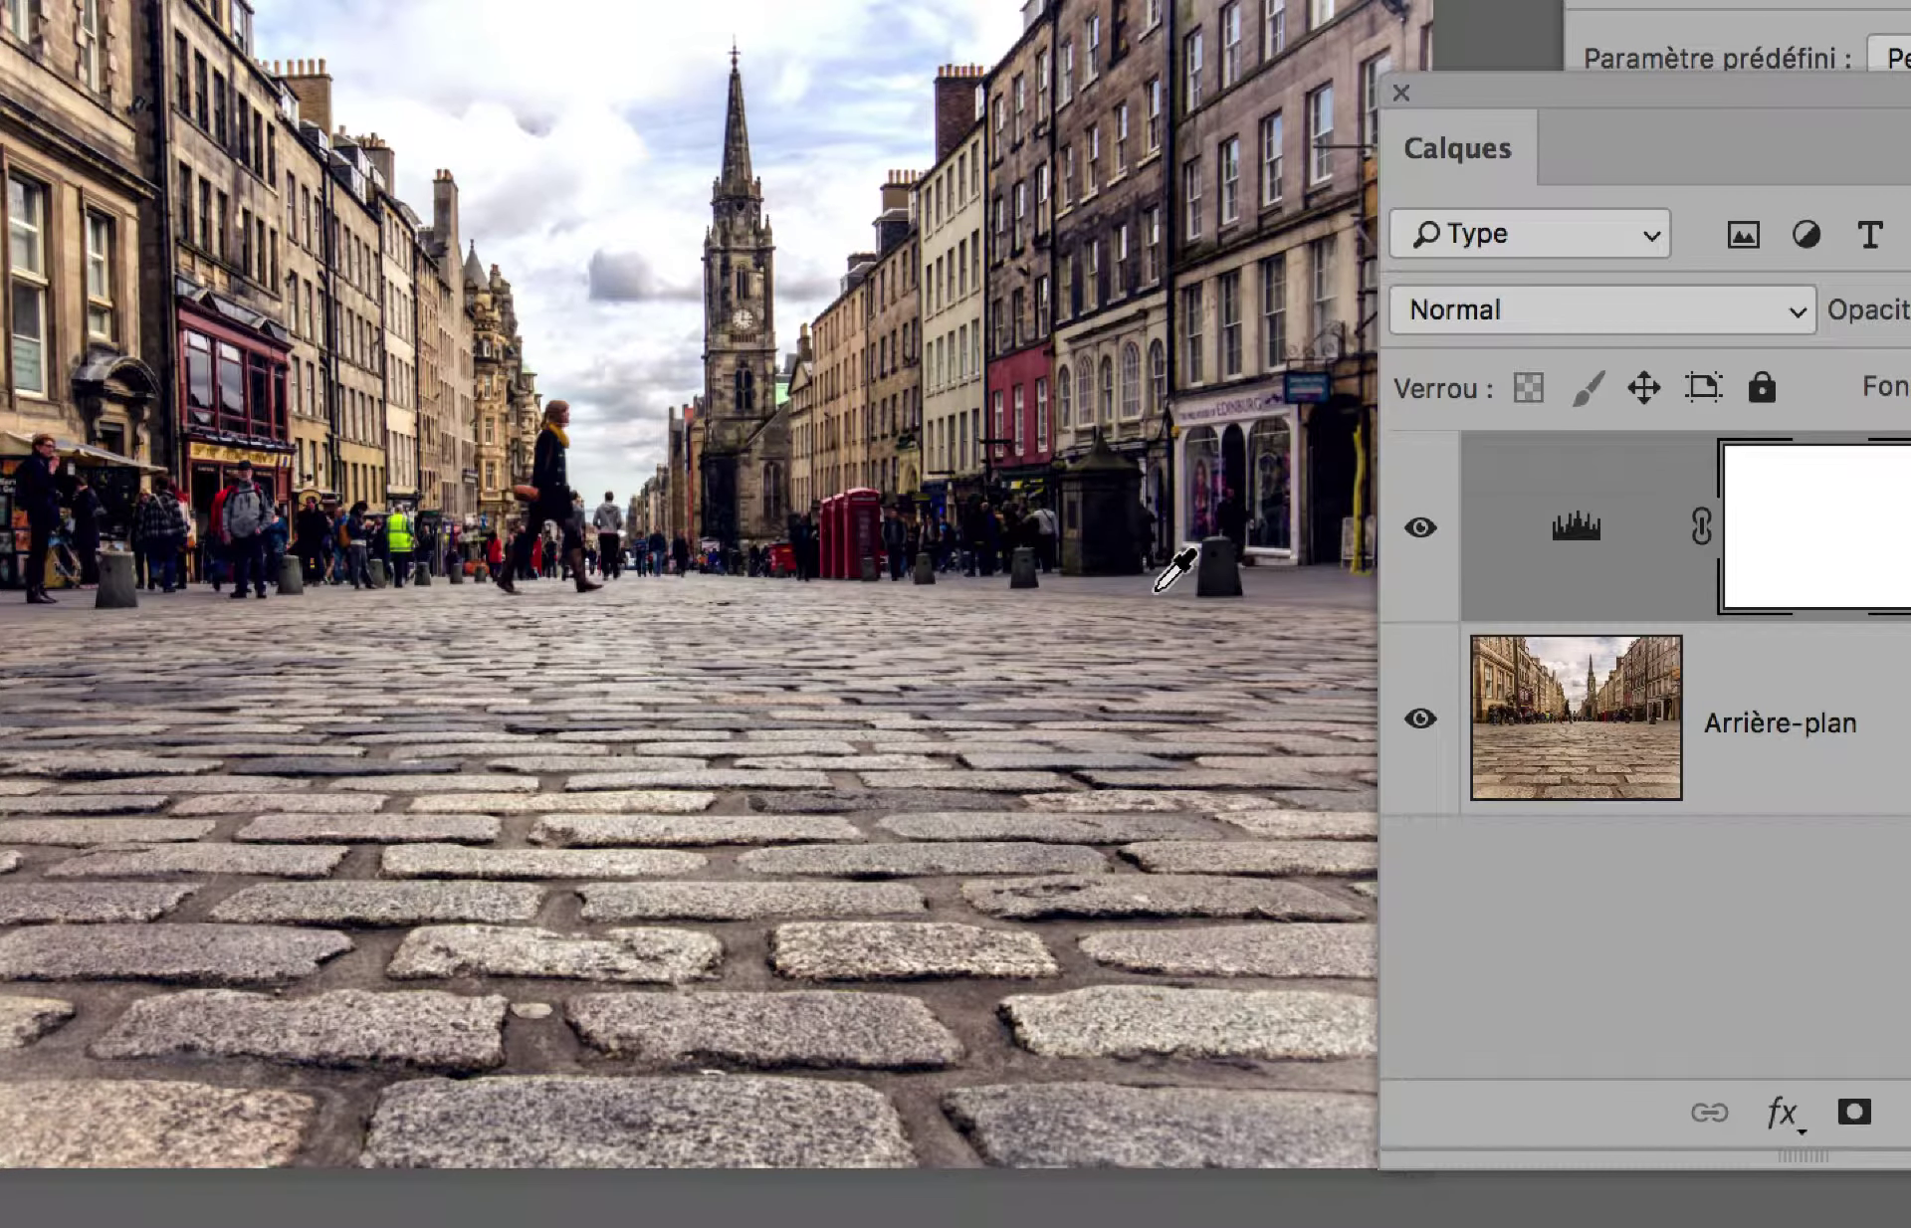
click(1420, 528)
click(1421, 528)
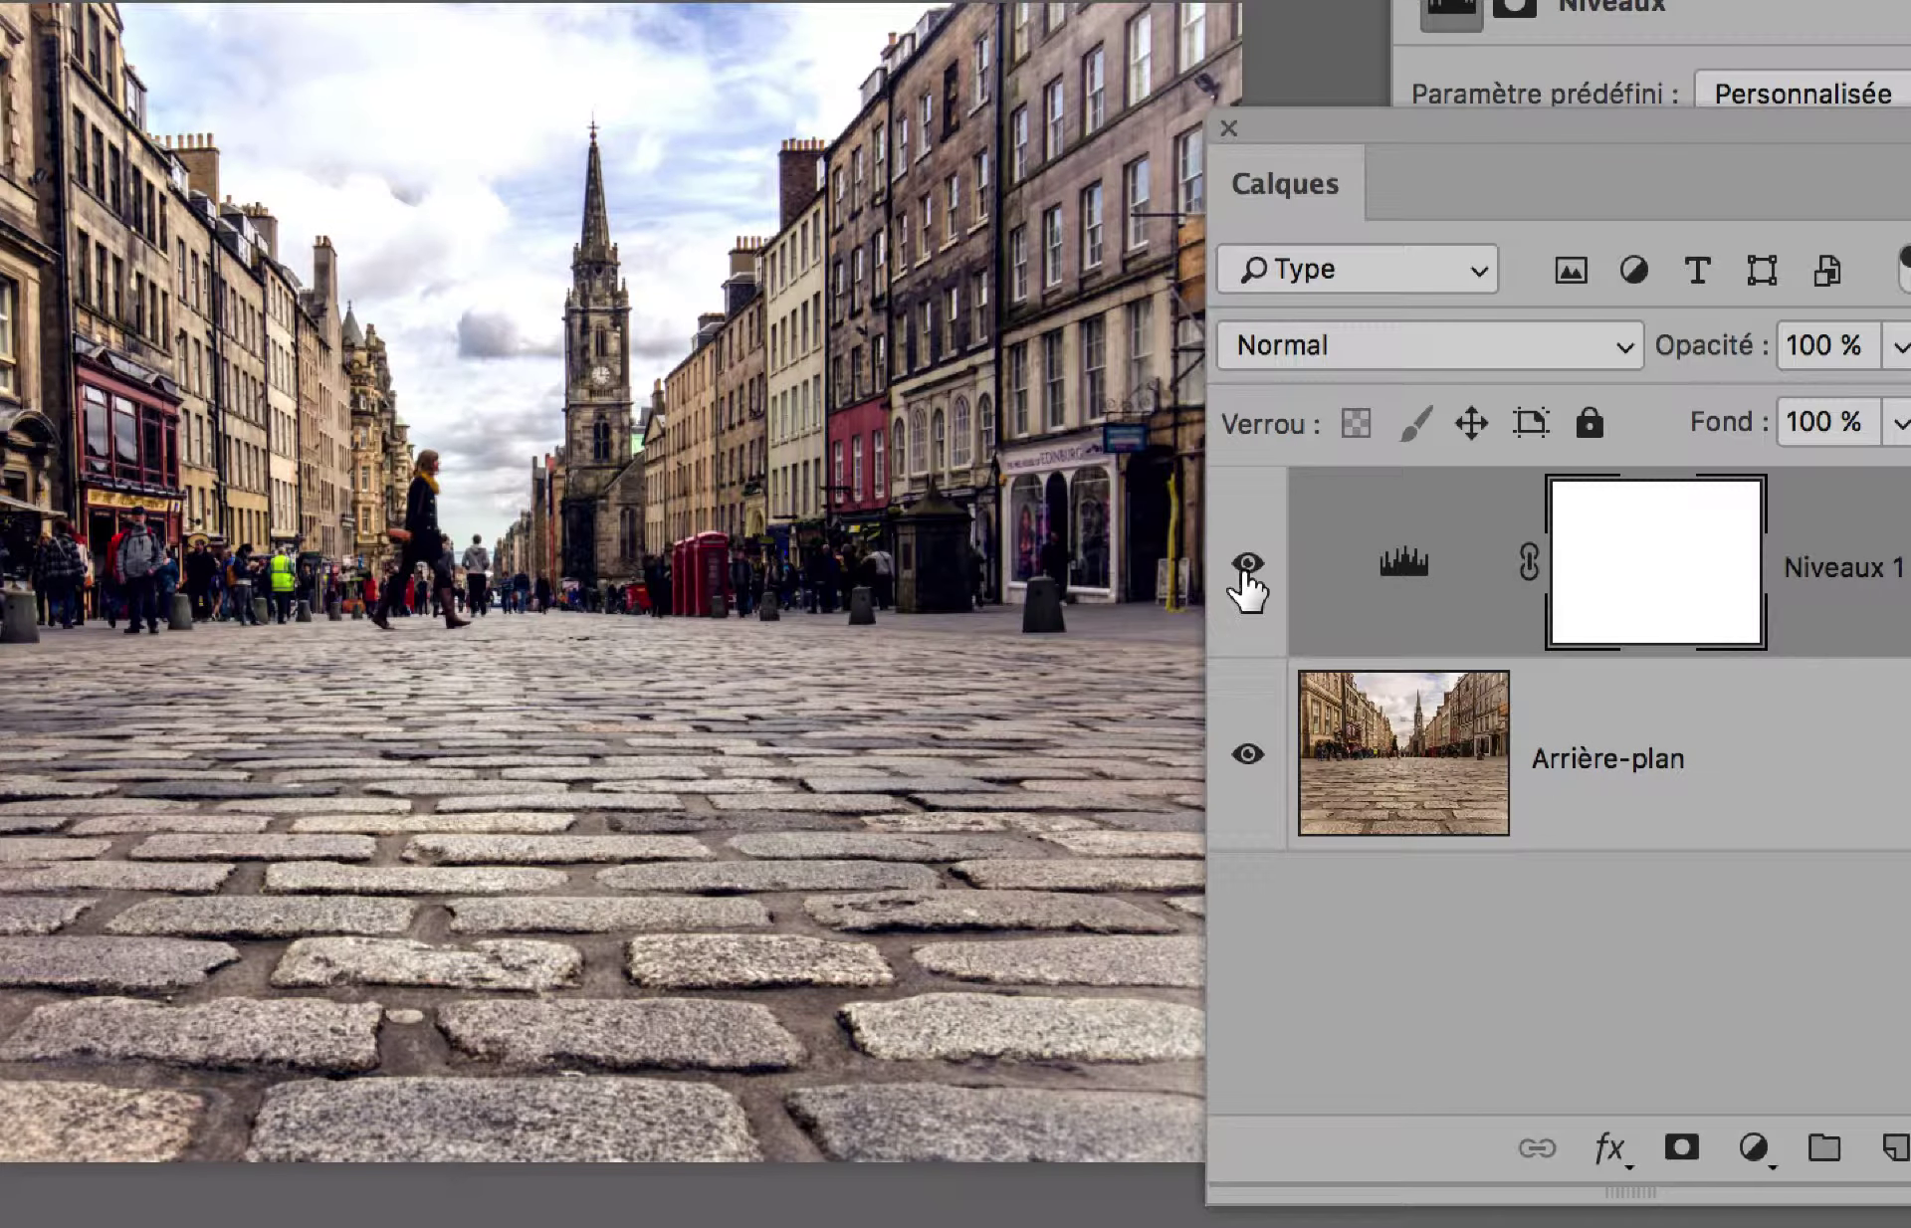
click(1245, 570)
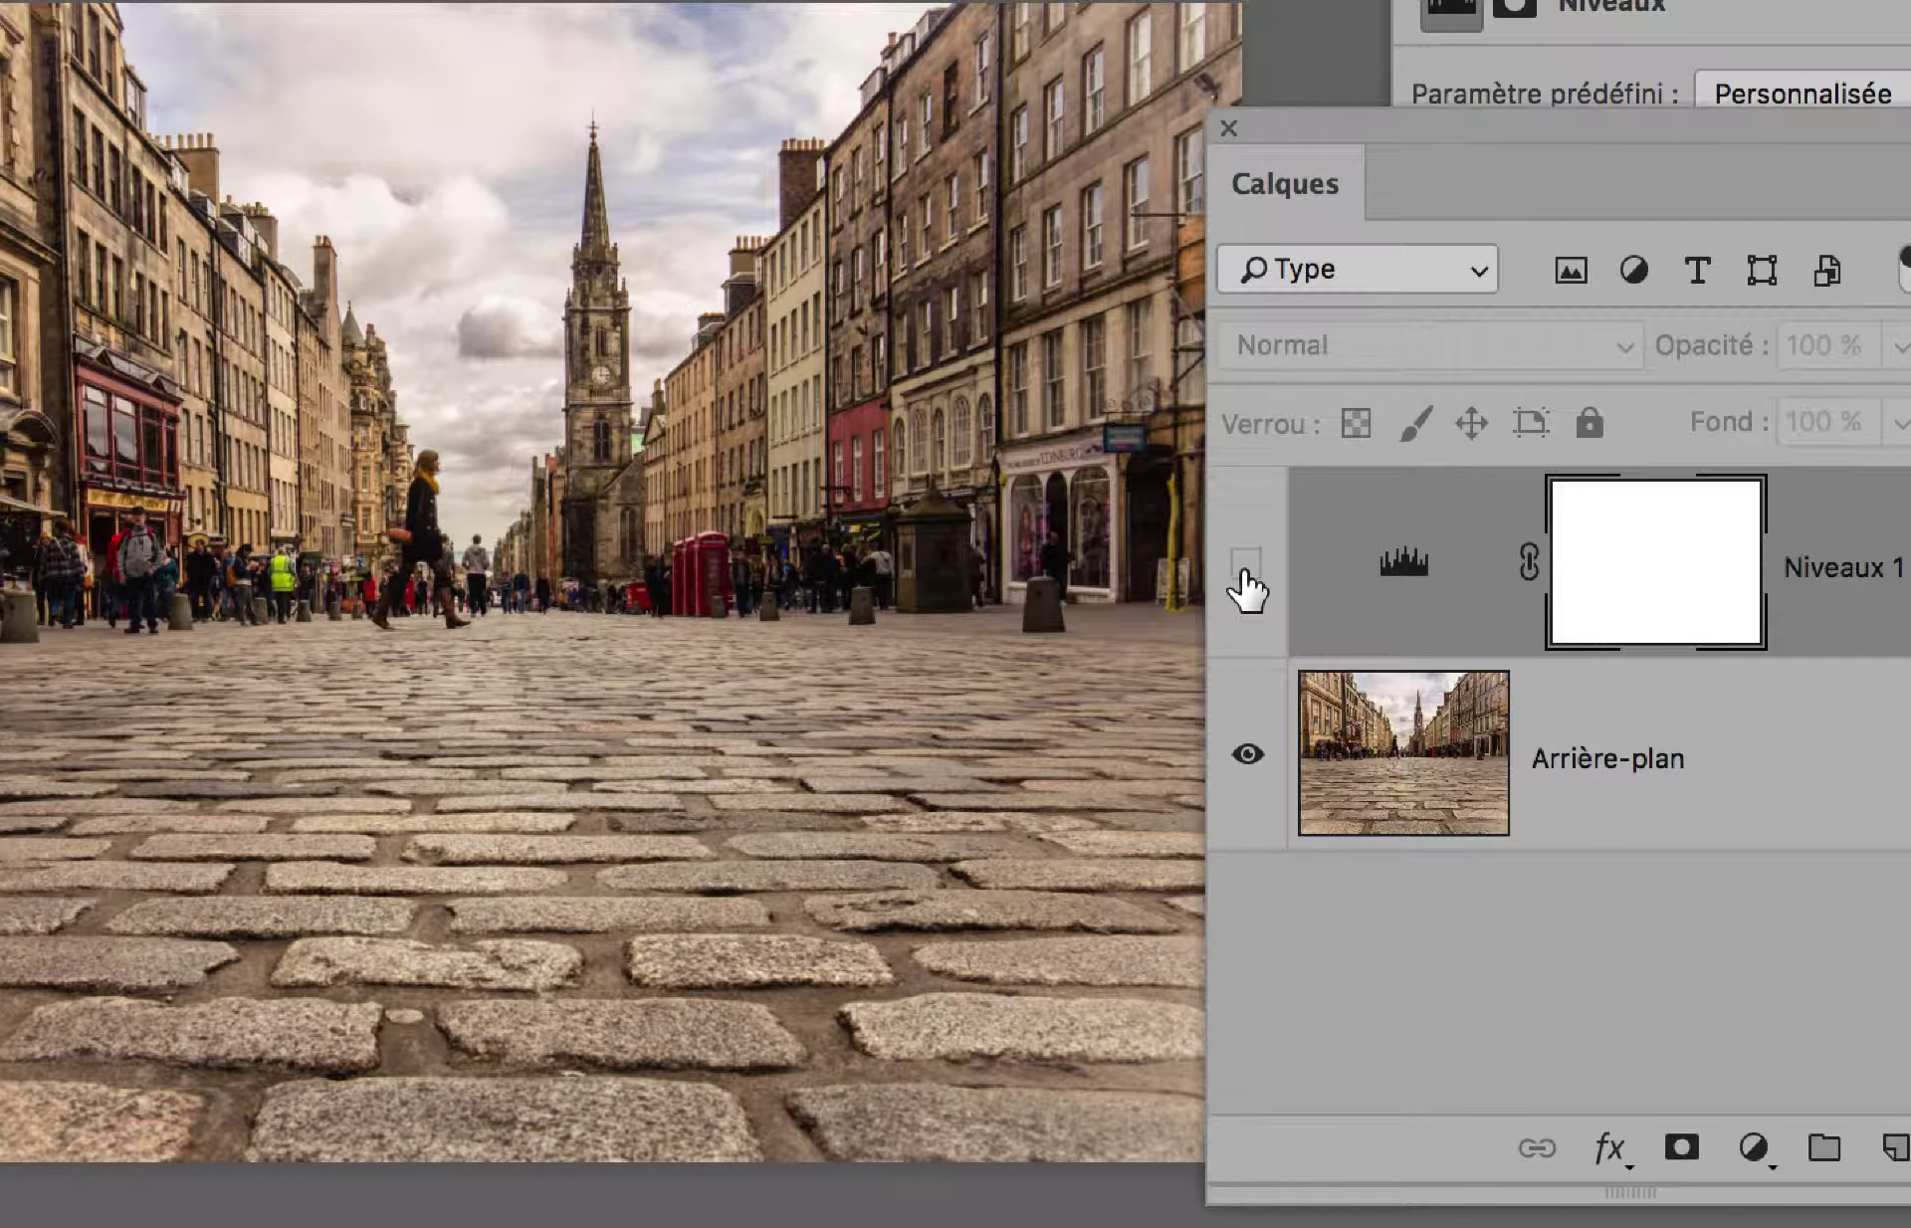
click(1245, 569)
click(1246, 569)
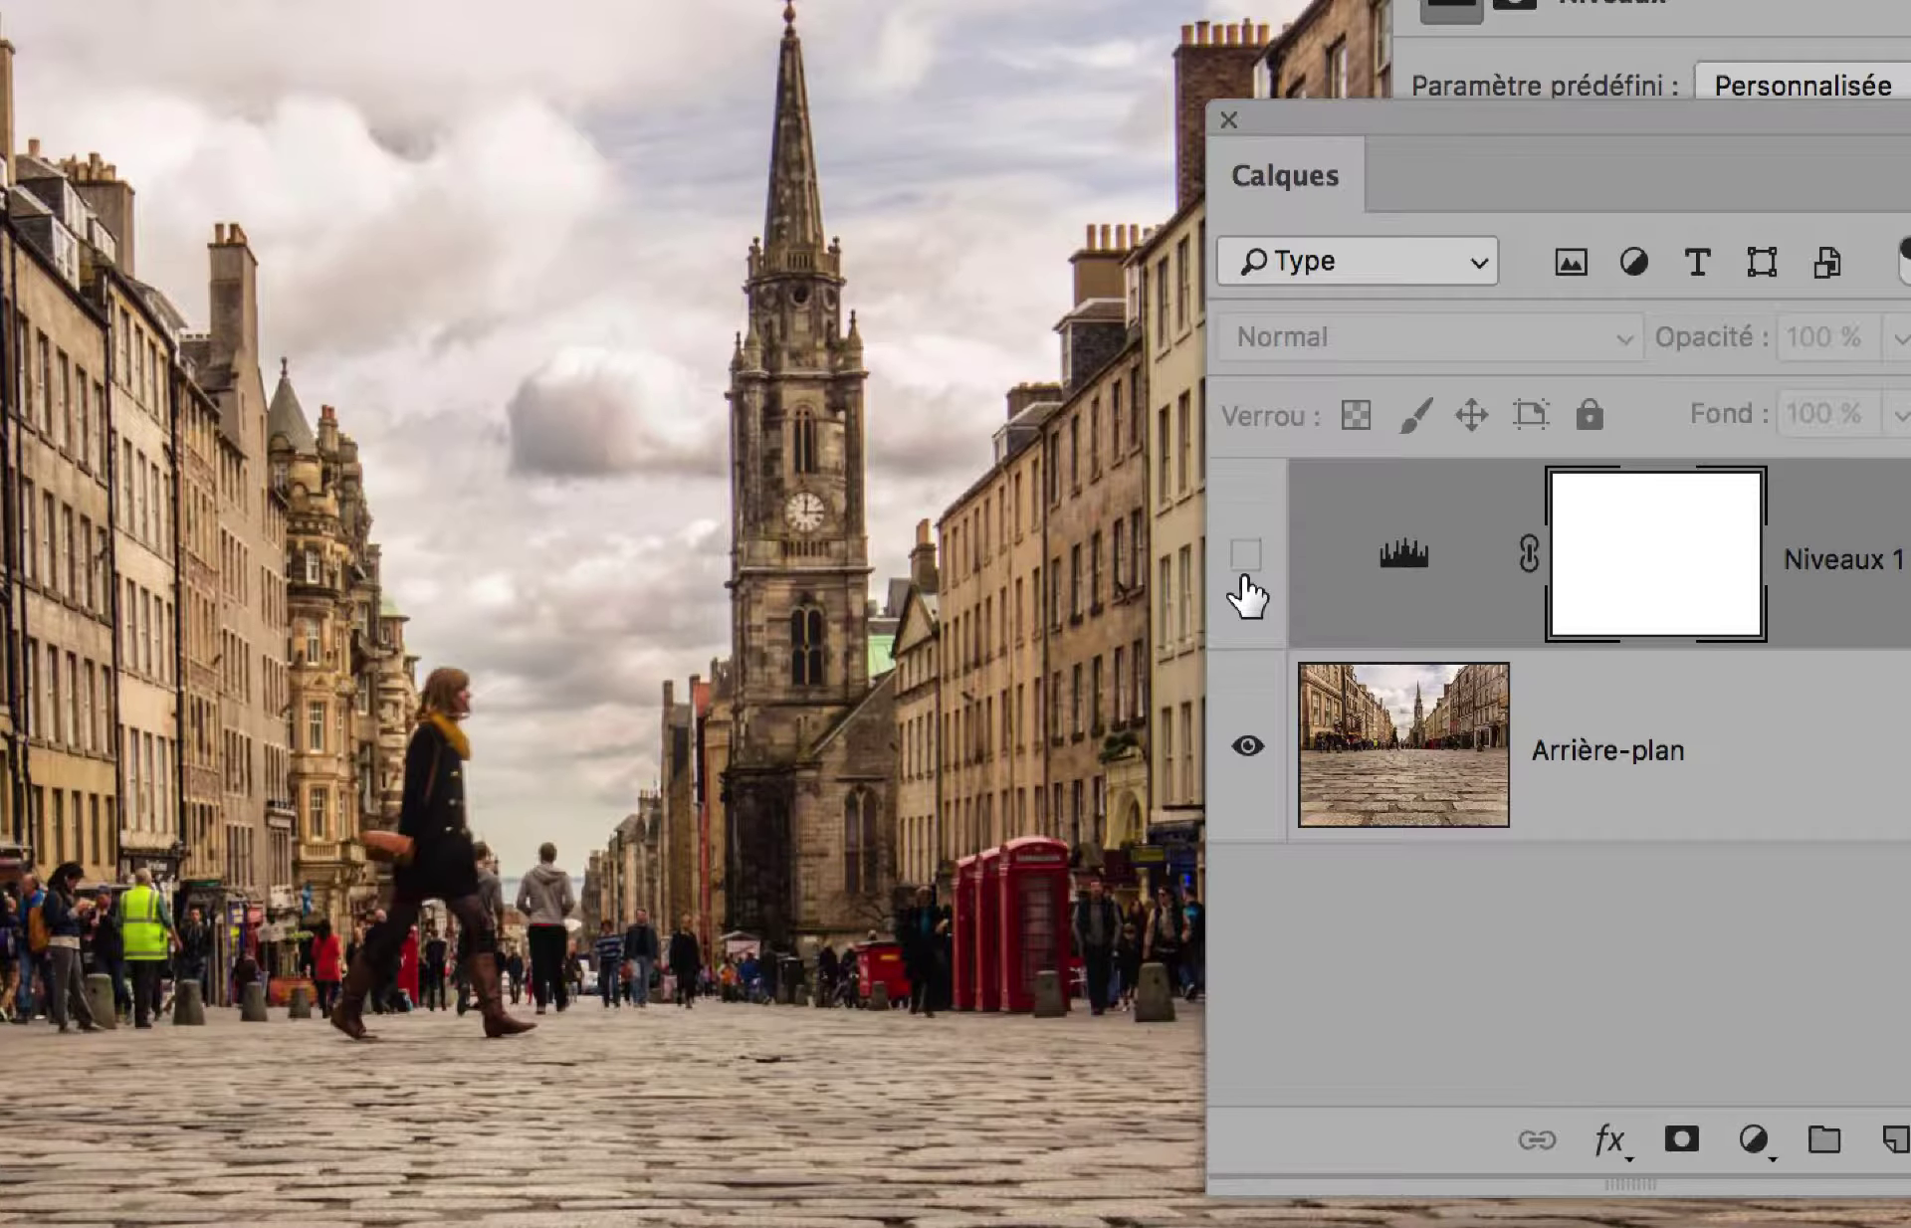
click(1245, 576)
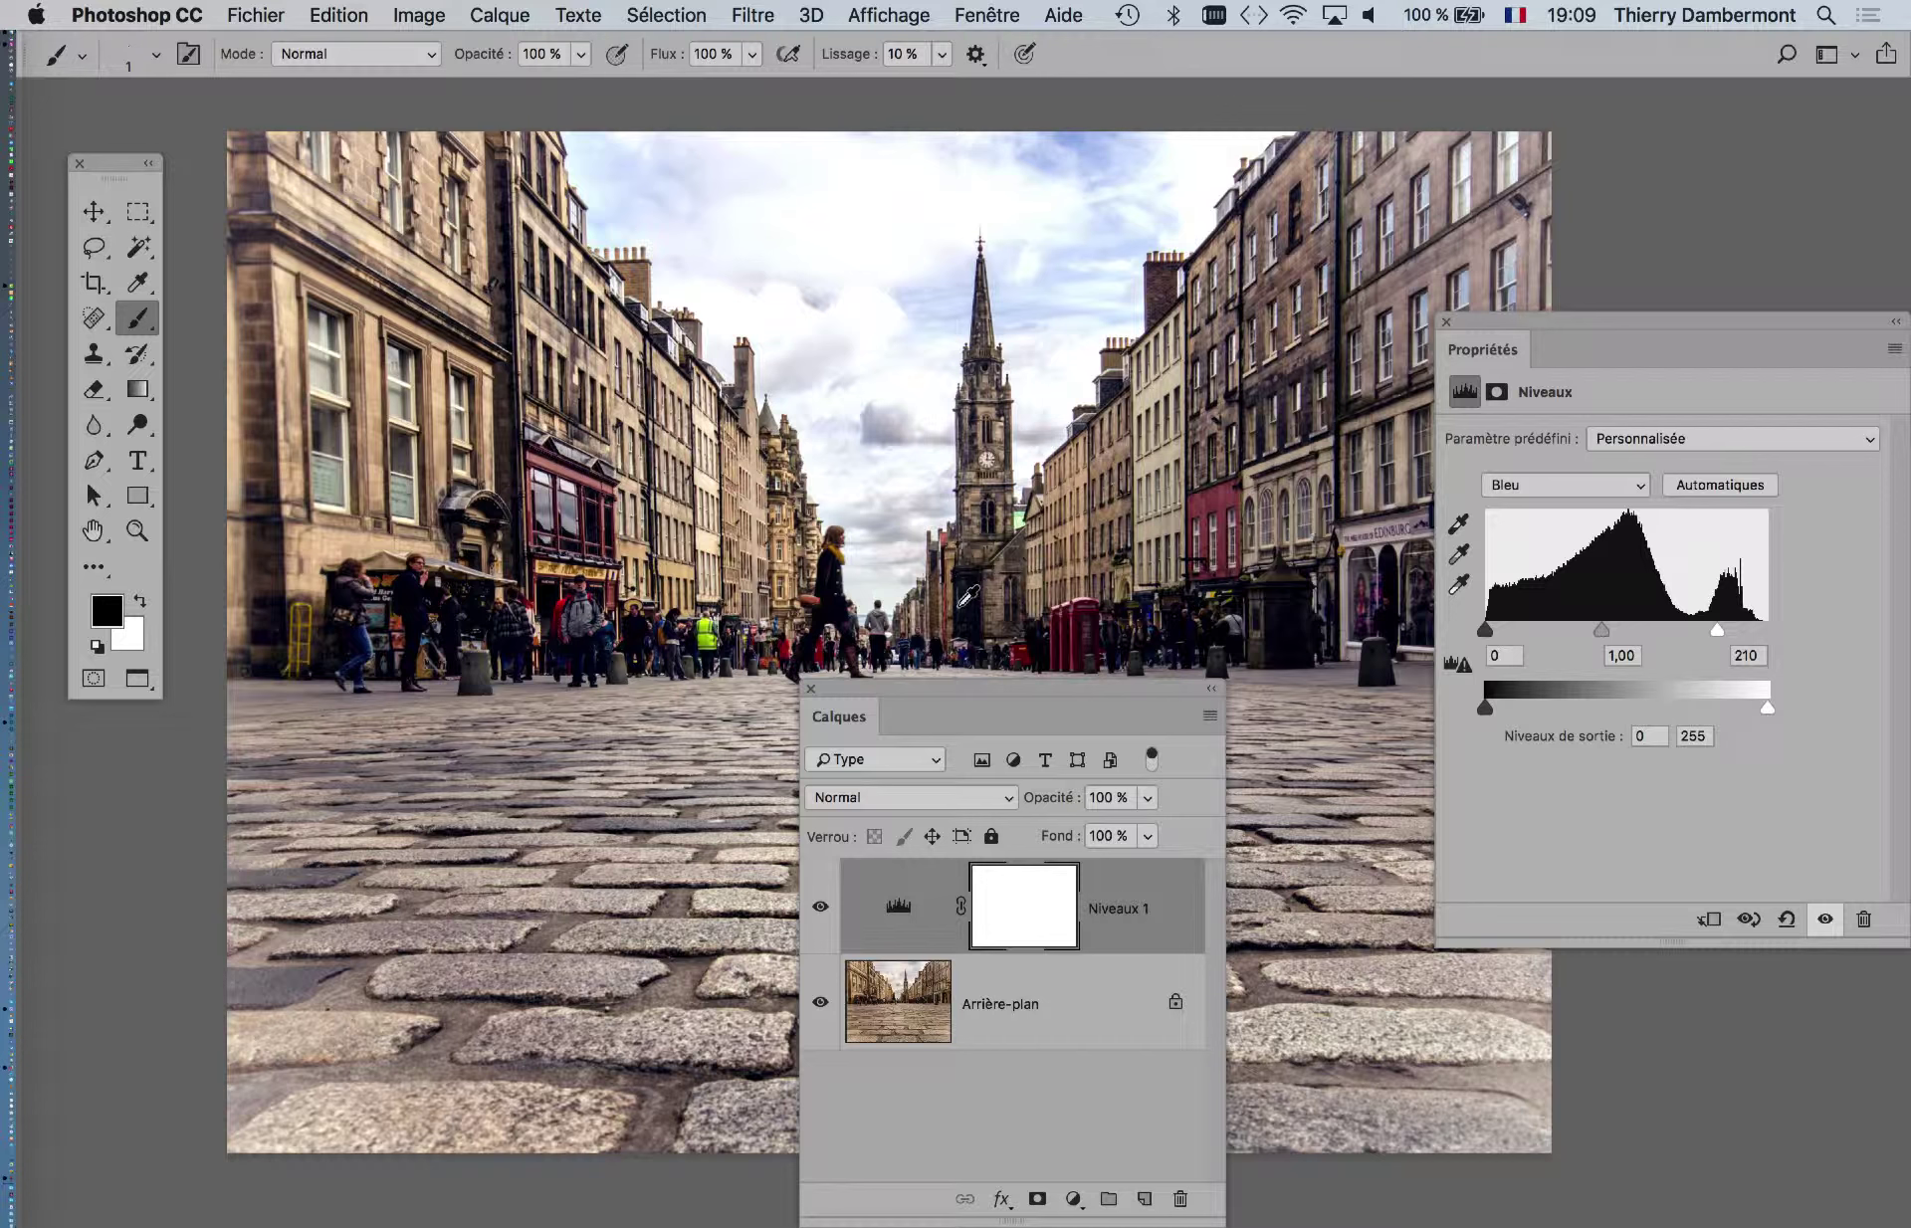
- Close the layer list and bring the Levels settings closer to the middle of the photo
drag(995, 688, 393, 688)
drag(1593, 321, 1408, 187)
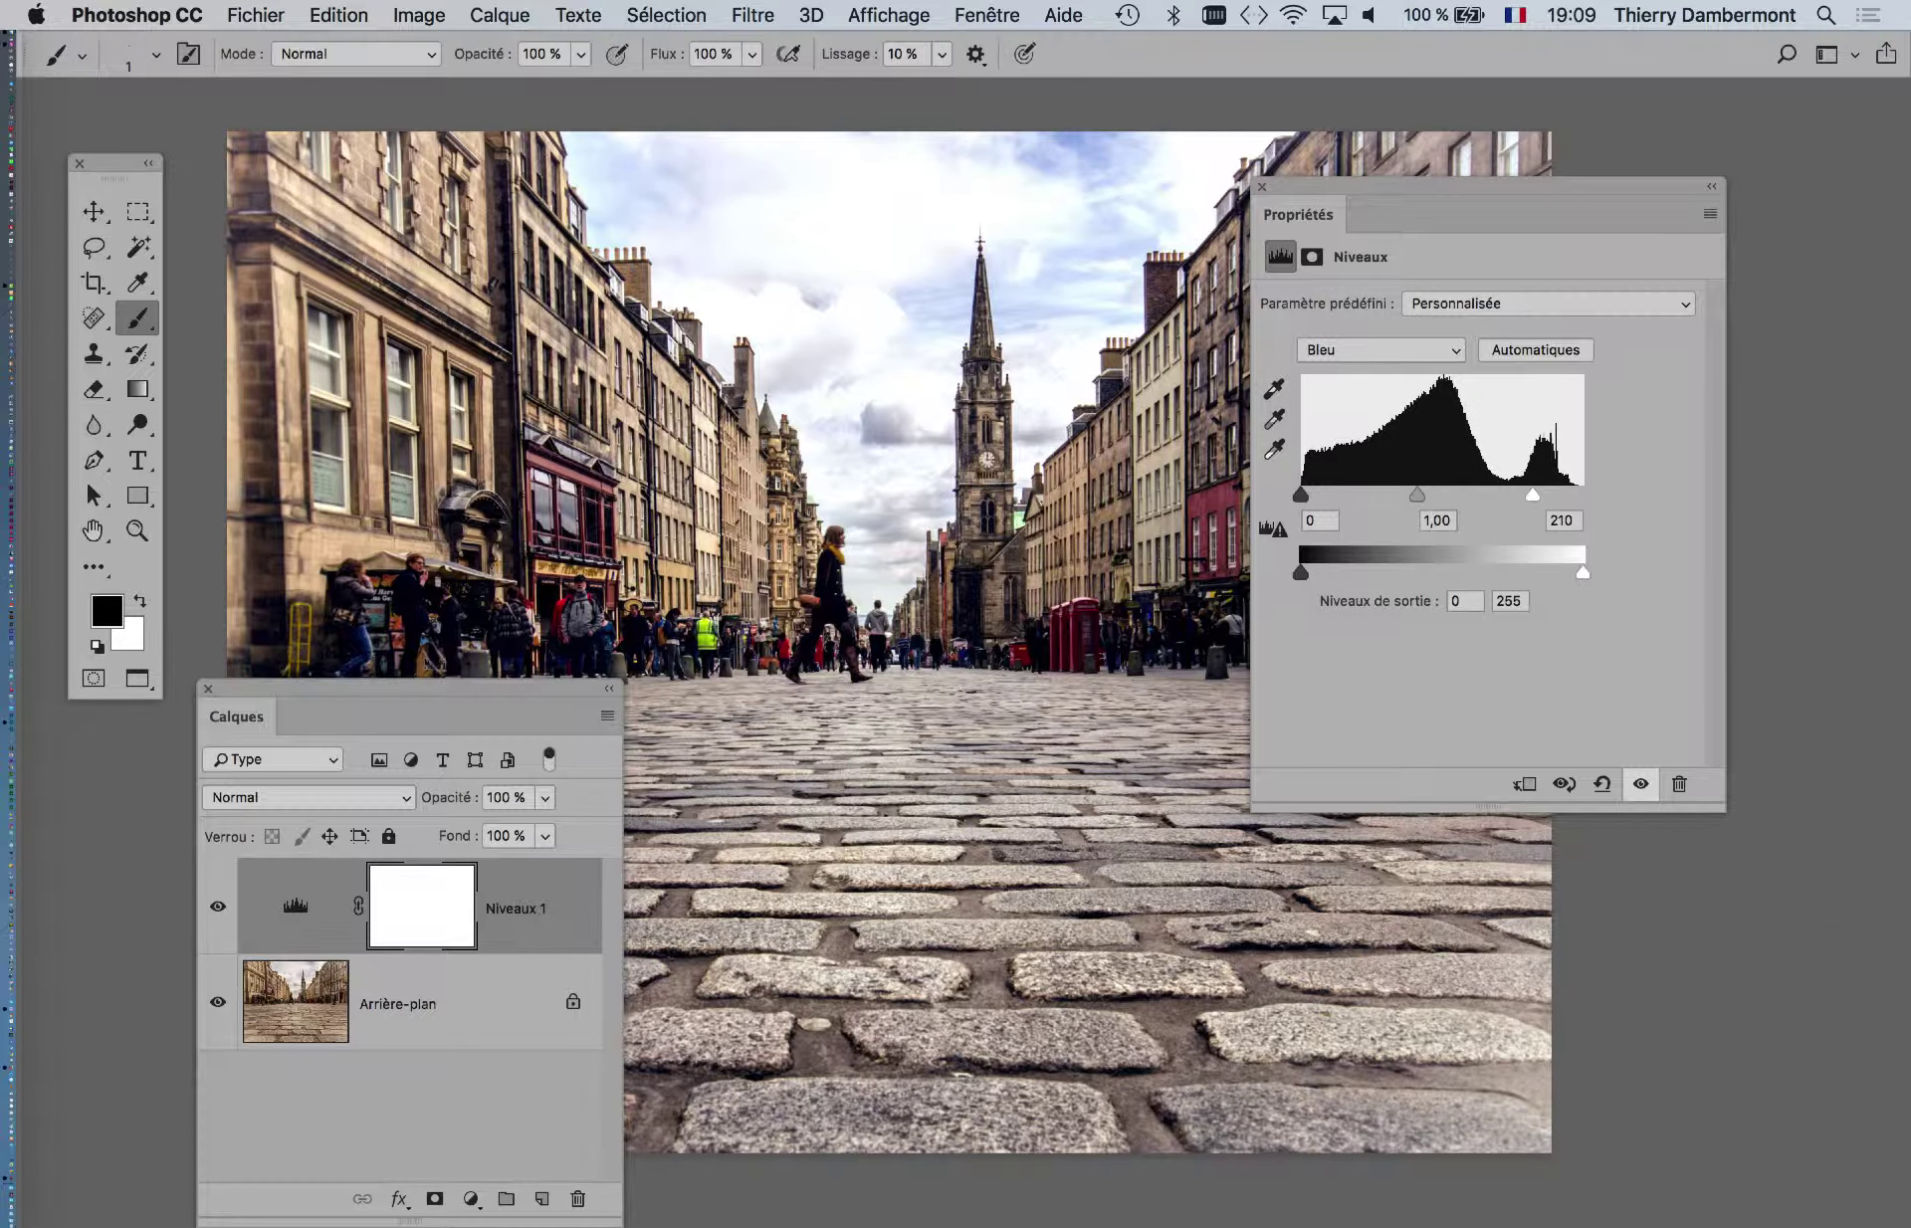
click(208, 688)
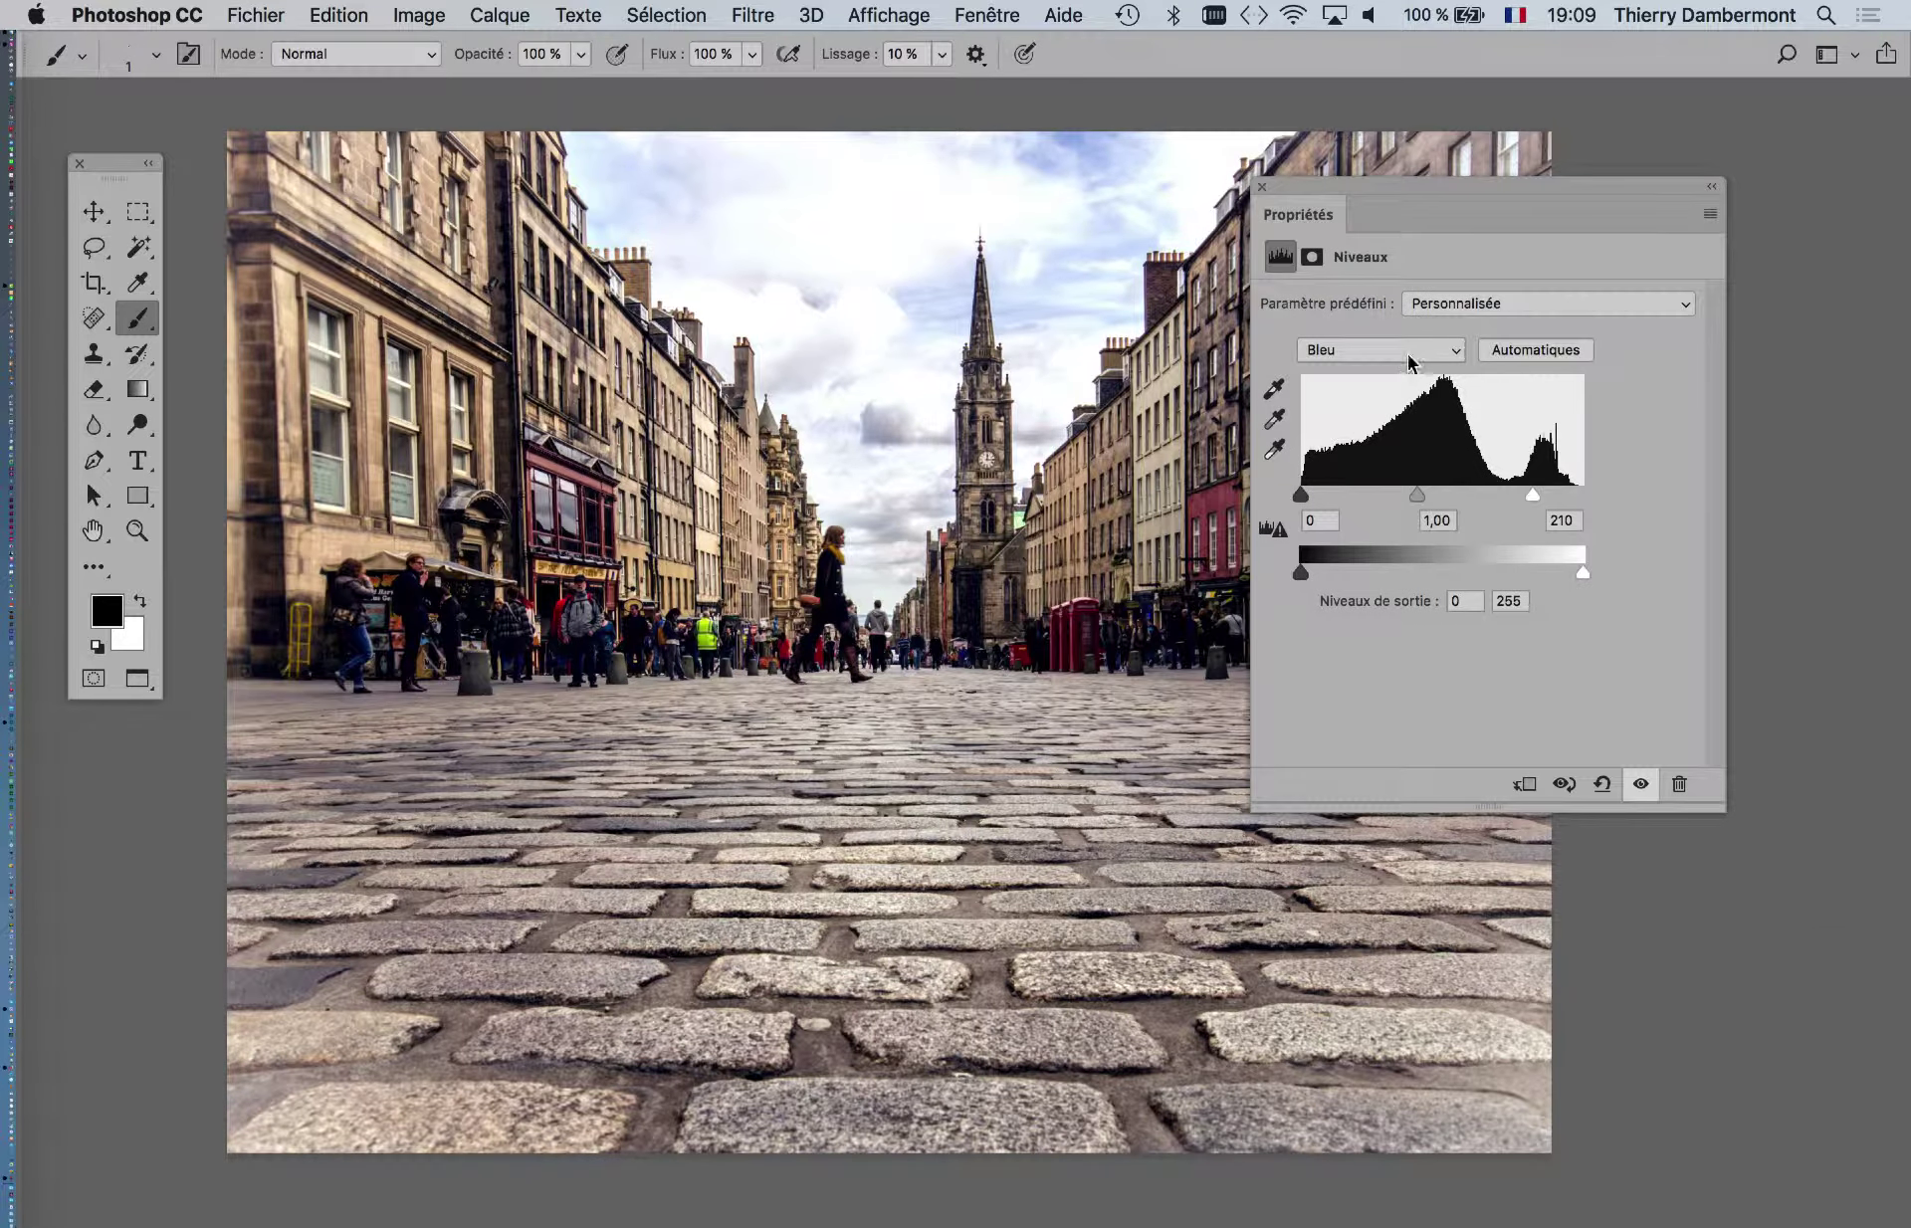
- Try the red channel's midtone input level at 0.52 and 1.93, and move it back toward neutral
key(alt+3)
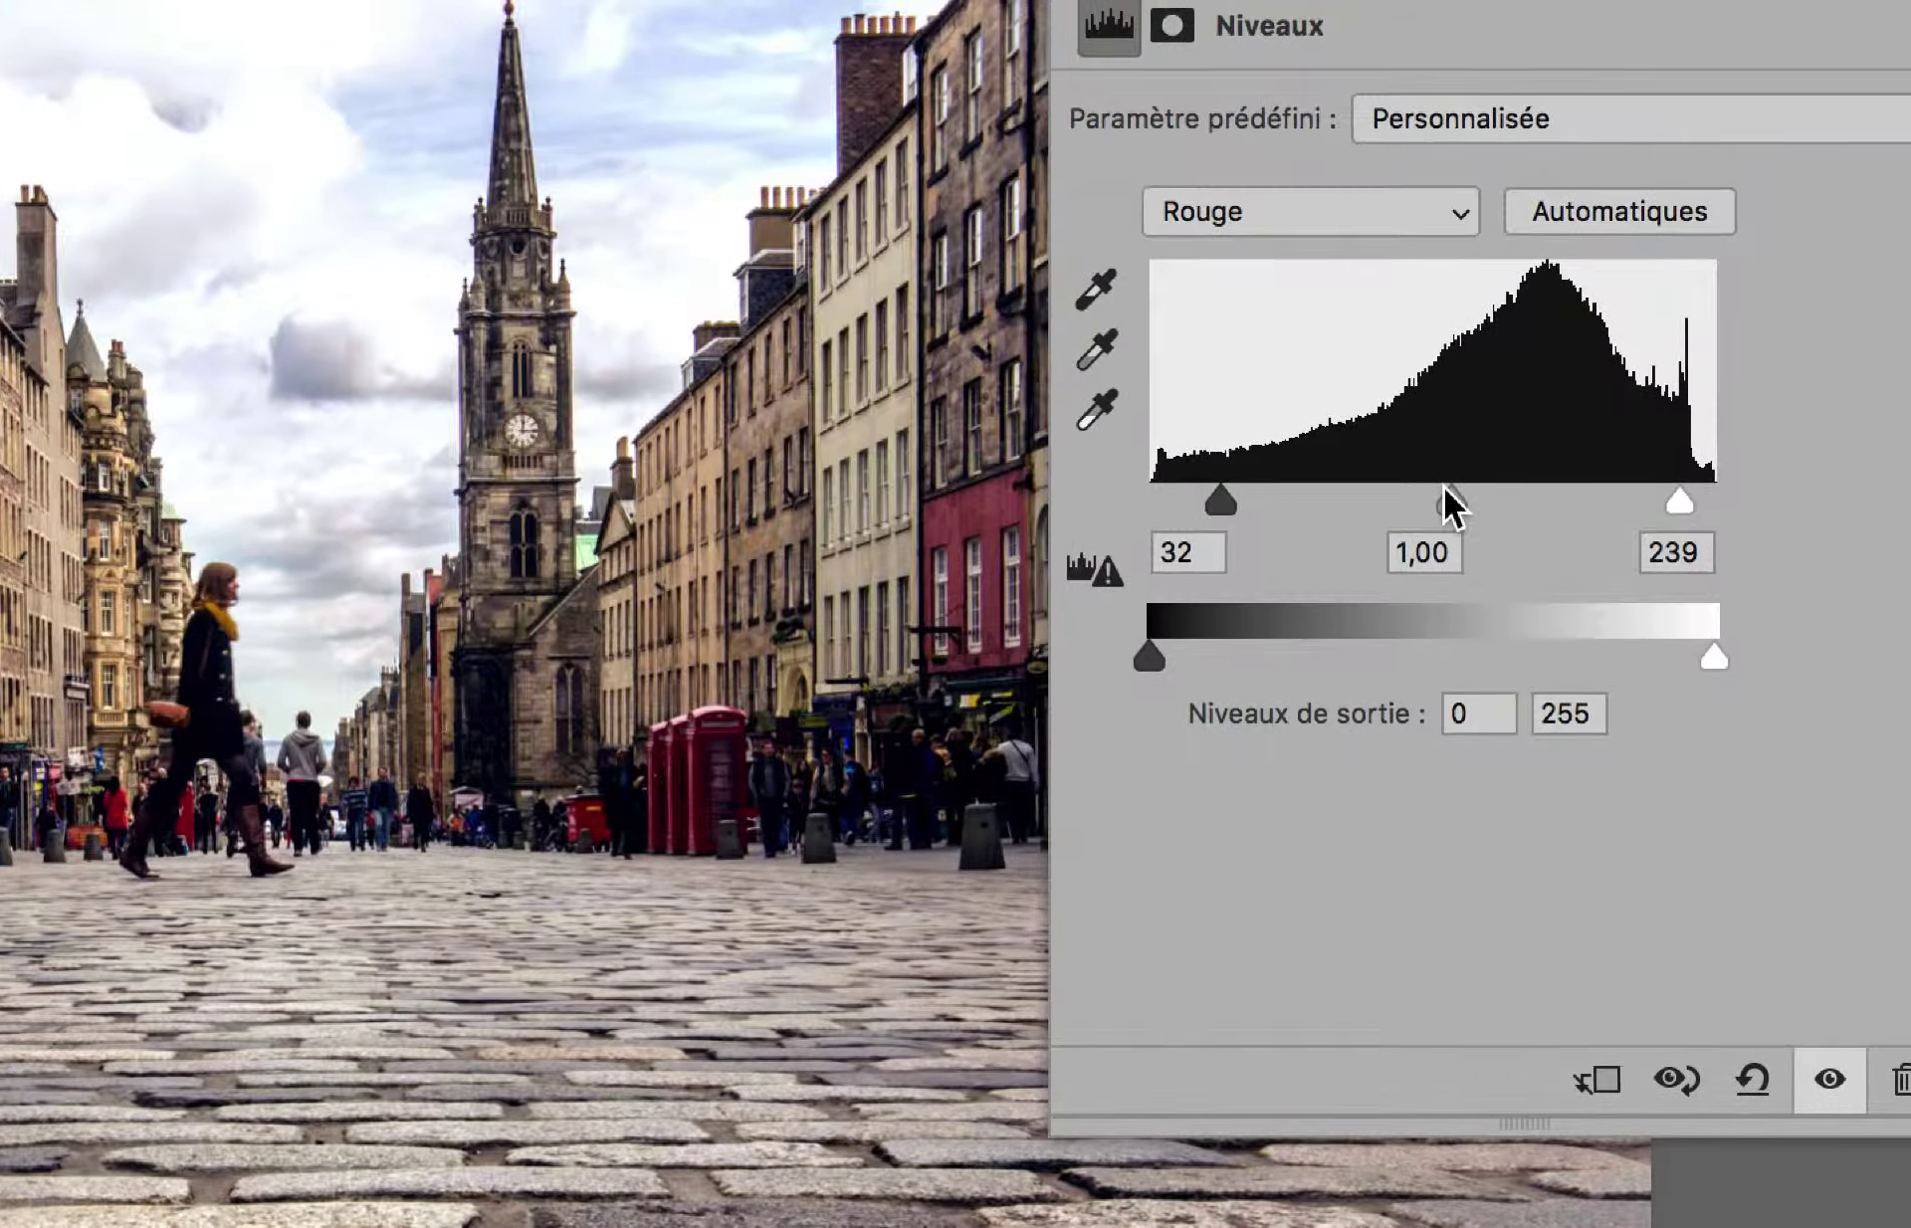
drag(1453, 495, 1614, 516)
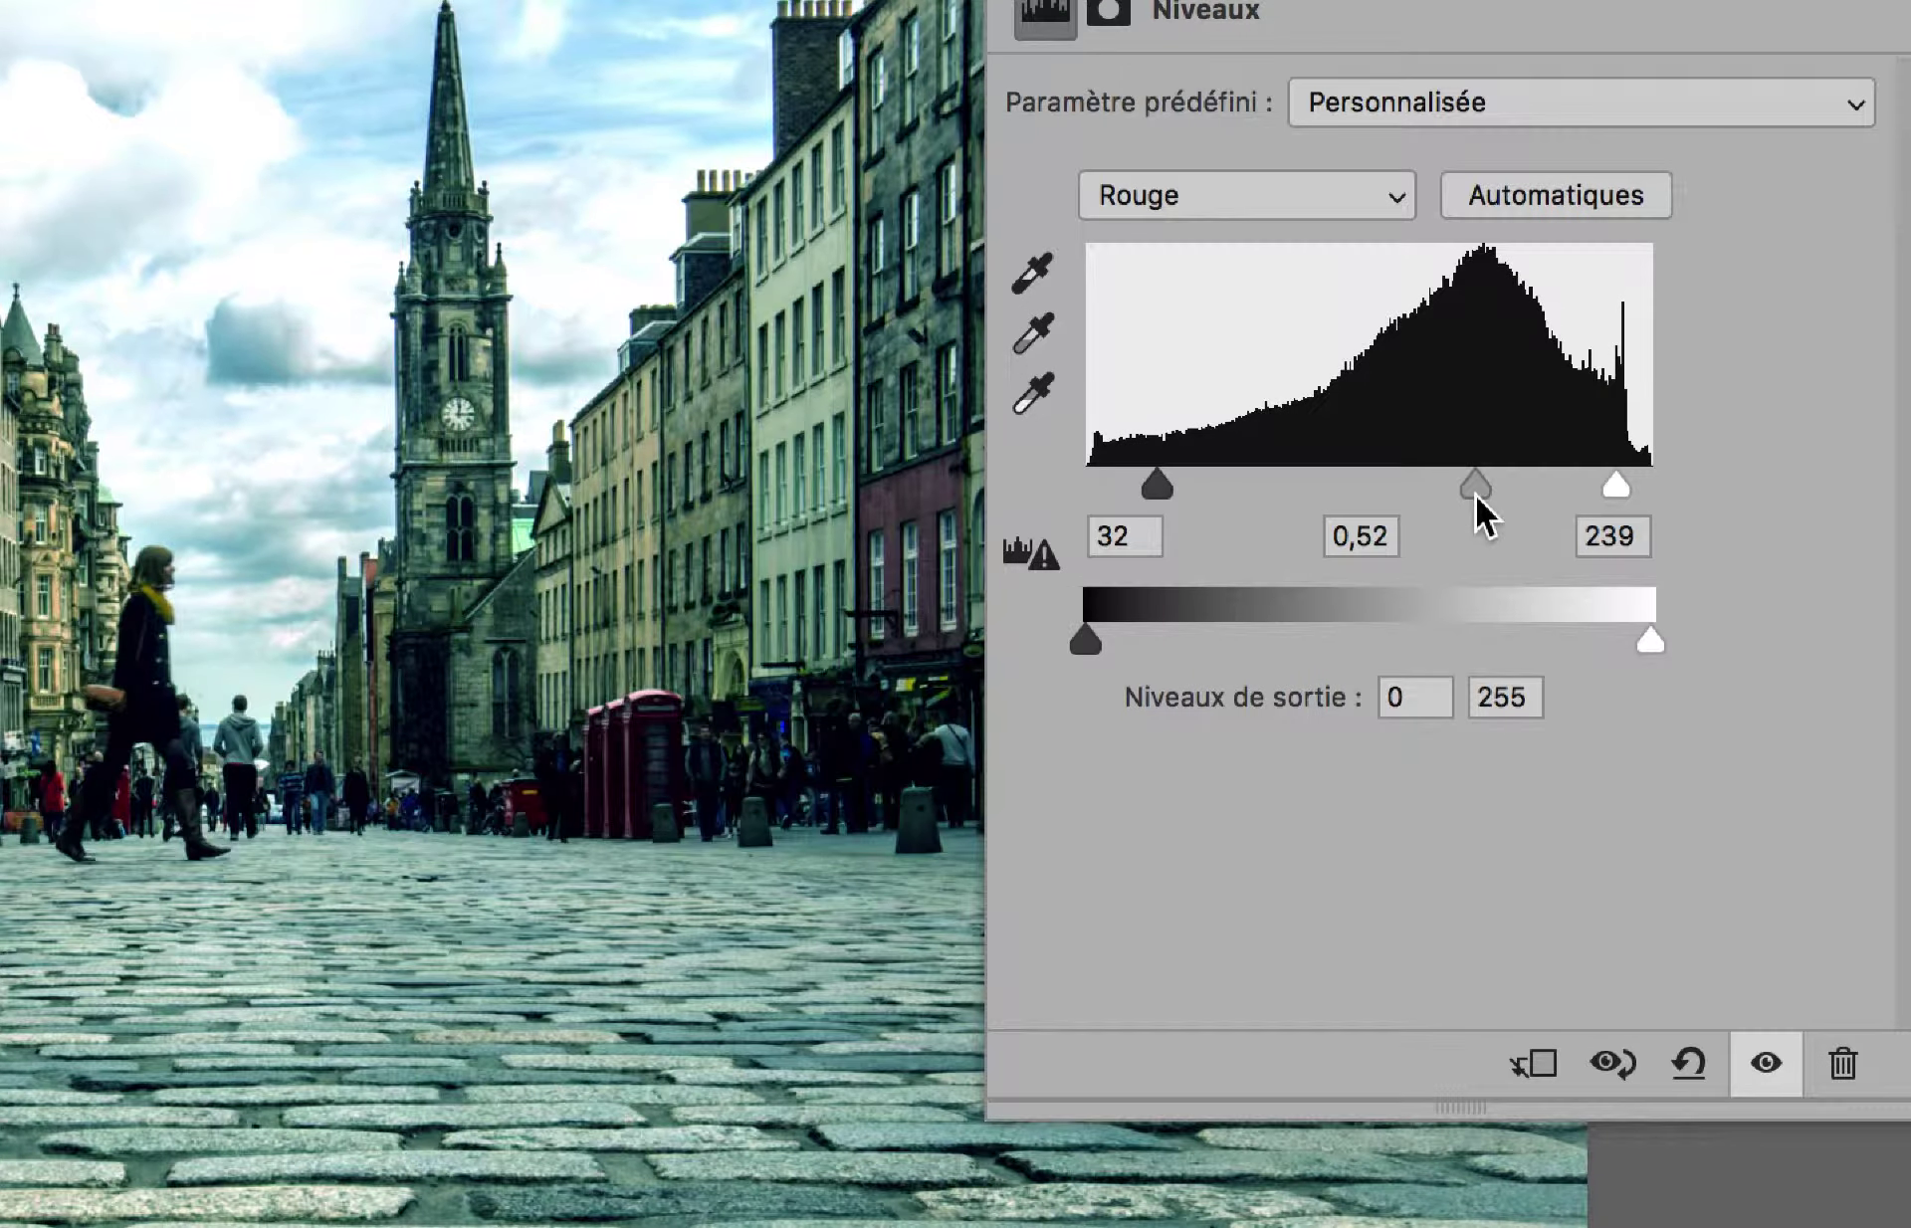
drag(1476, 495, 1281, 485)
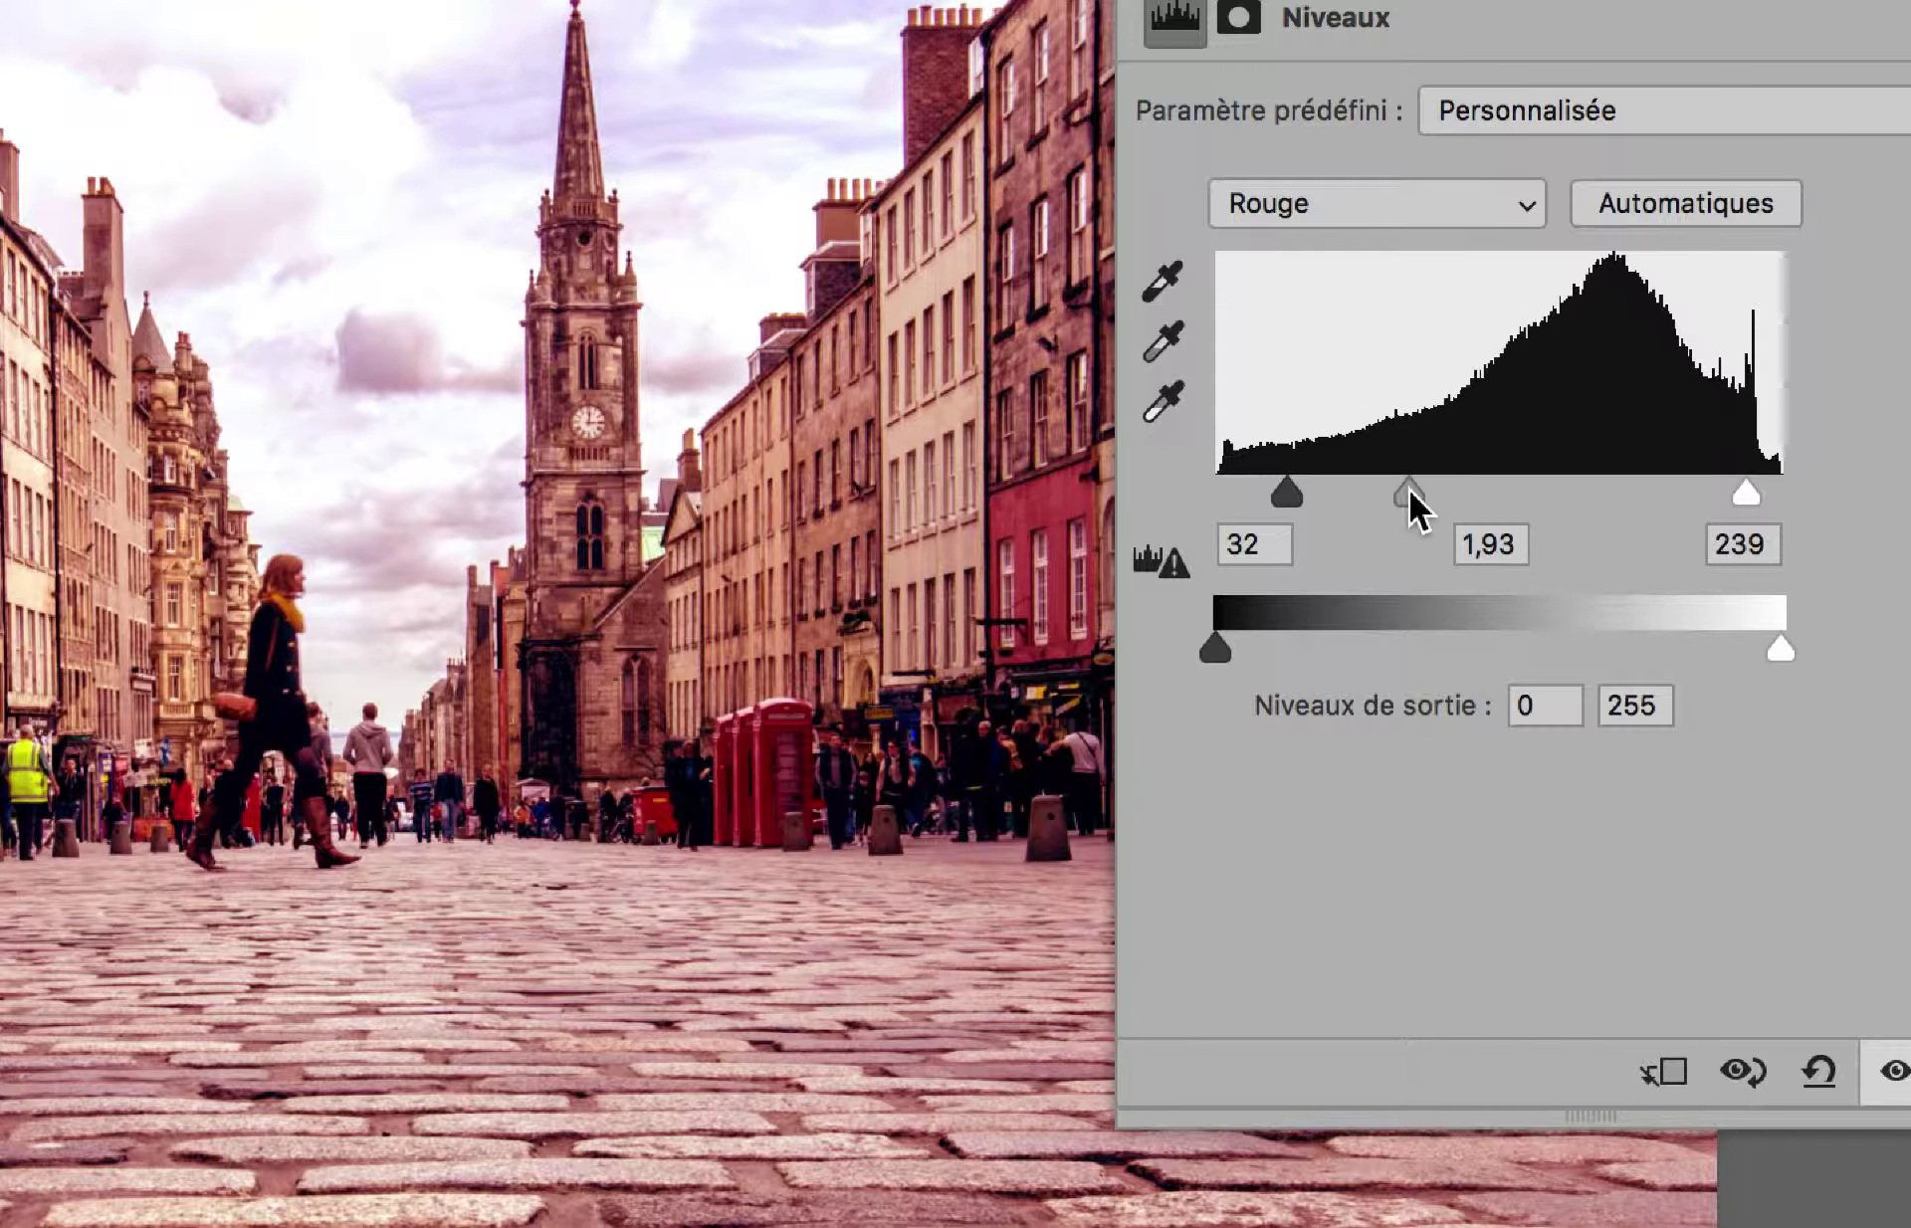
drag(1408, 487, 1517, 478)
- Pull the green channel's black and white input levels inward to narrow its tonal range
click(1306, 215)
click(1194, 259)
drag(1143, 504, 1189, 504)
drag(1709, 503, 1643, 503)
- Try the blue channel's midtone input level at 0.81 and 1.35, and settle on 0.83
mouse_move(1416, 497)
mouse_down()
mouse_move(1510, 487)
mouse_move(1424, 487)
mouse_up()
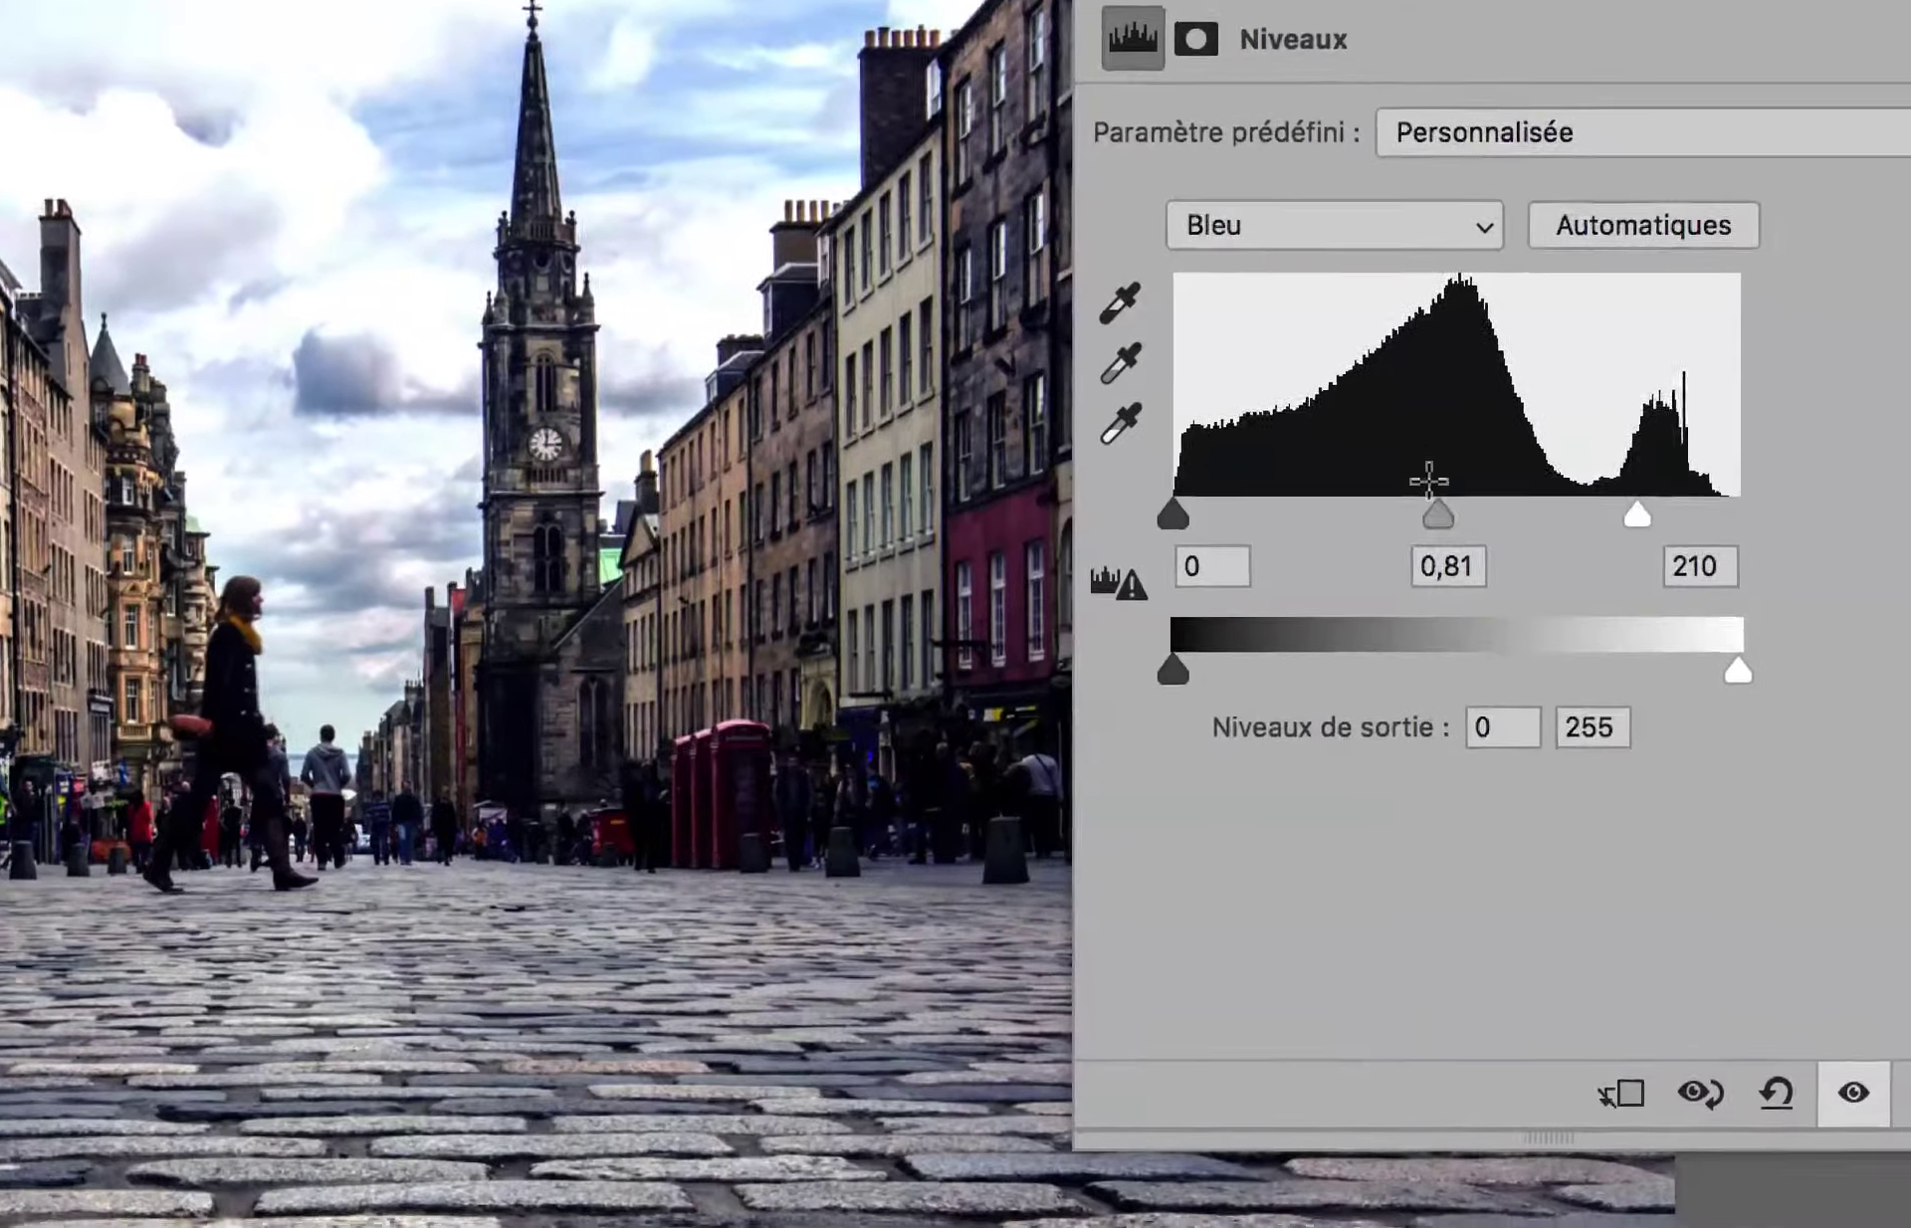
drag(1430, 484, 1391, 498)
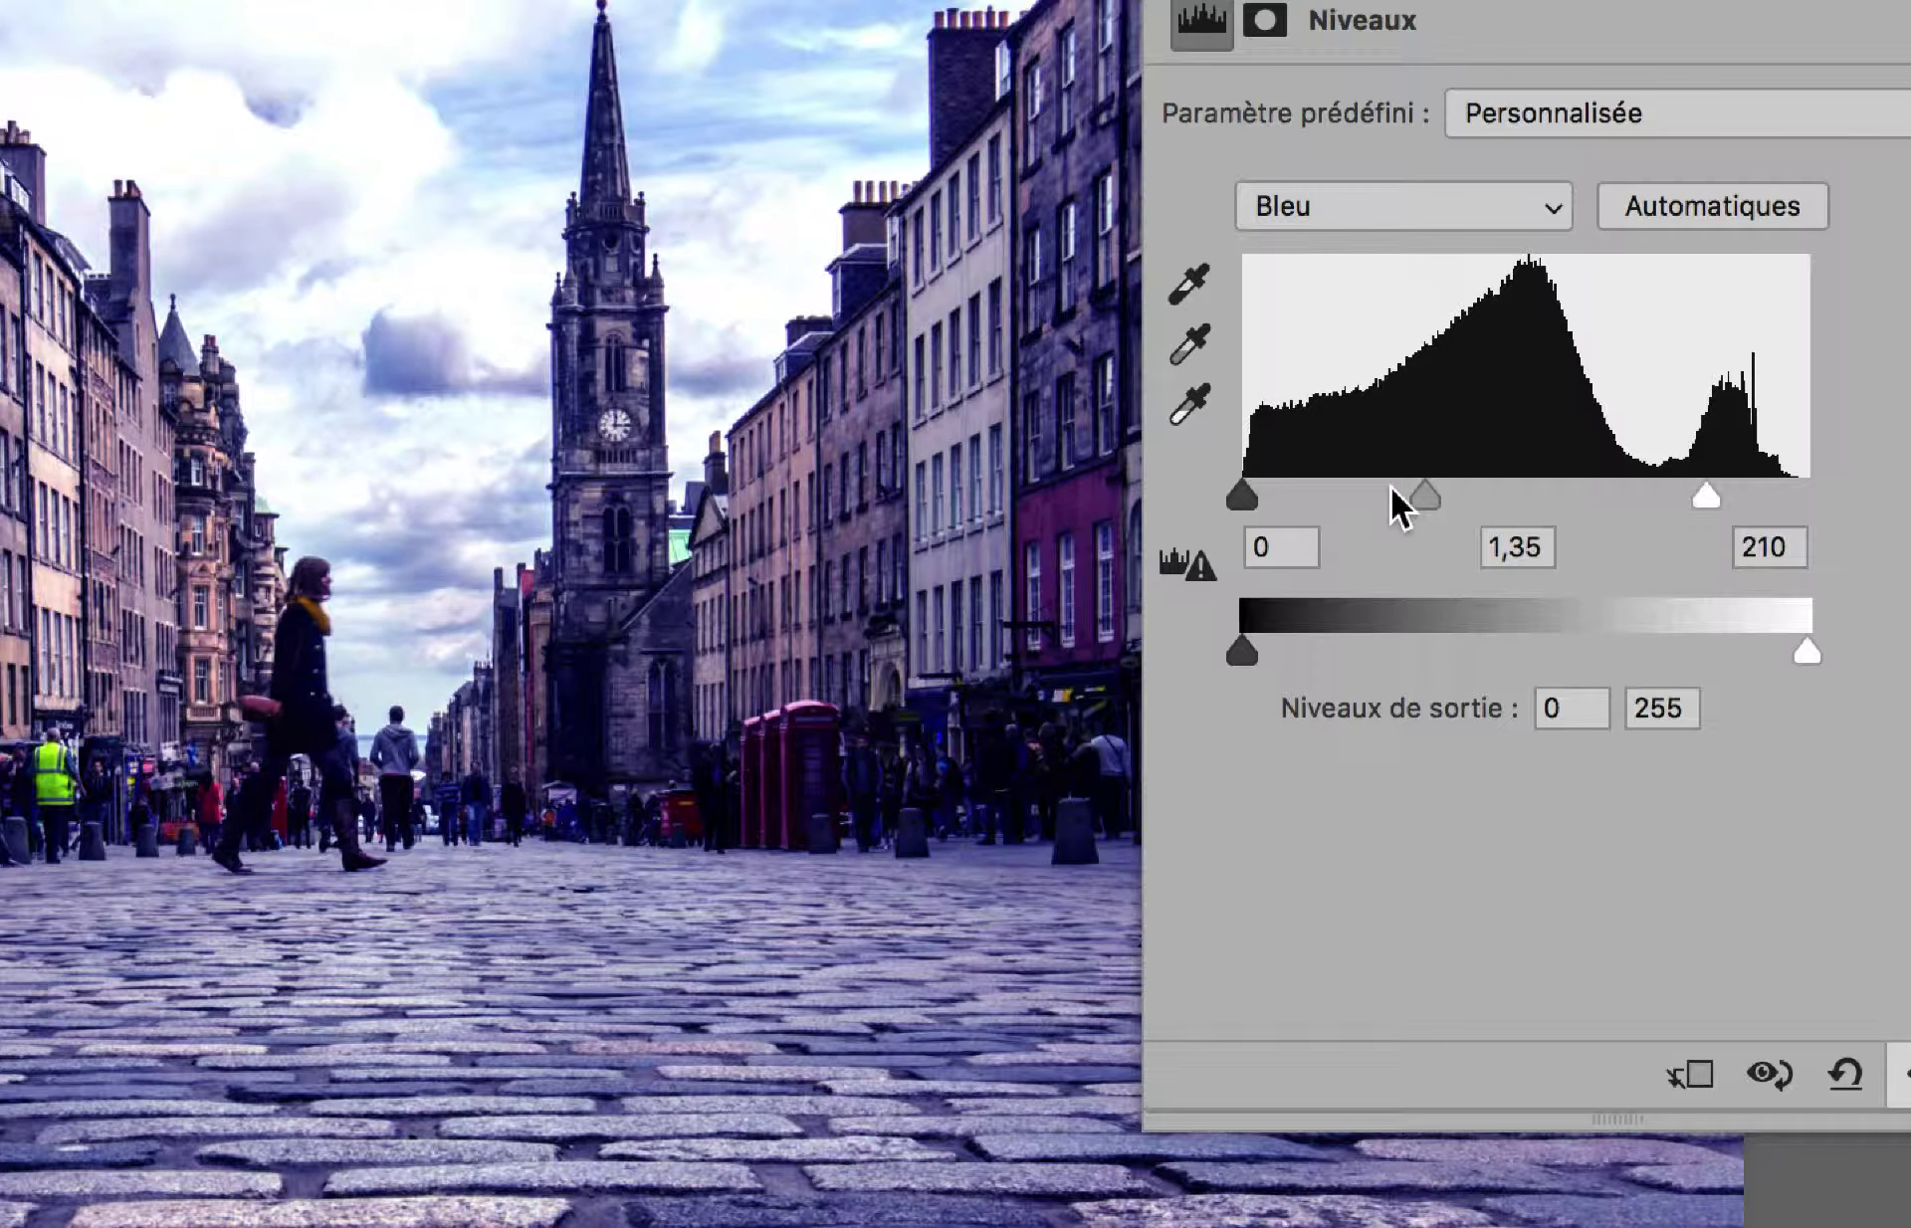
drag(1425, 495, 1624, 492)
drag(1468, 497, 1380, 501)
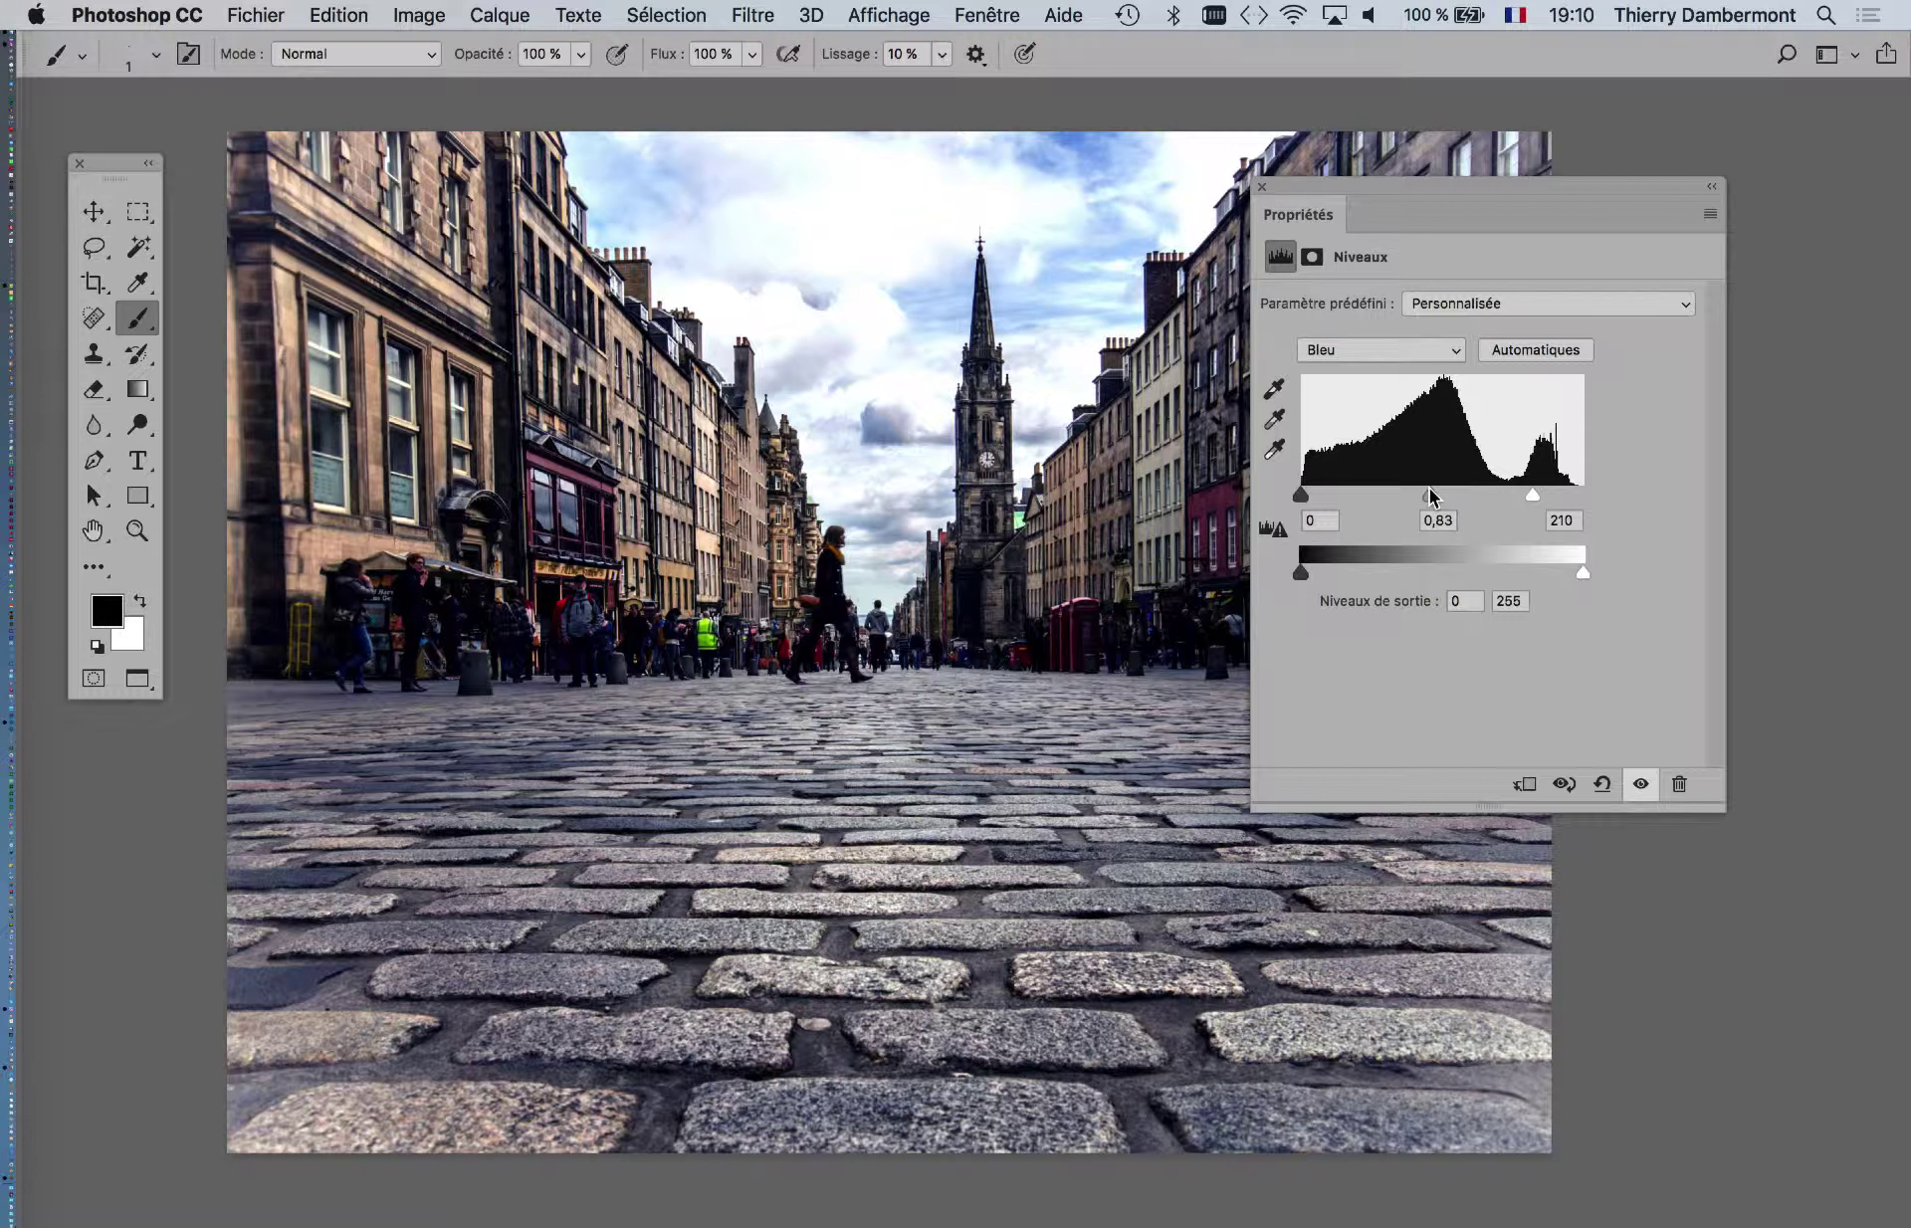
- Return to the red channel of the Levels adjustment and set its midtone input level to 0.96
click(1378, 349)
click(1339, 306)
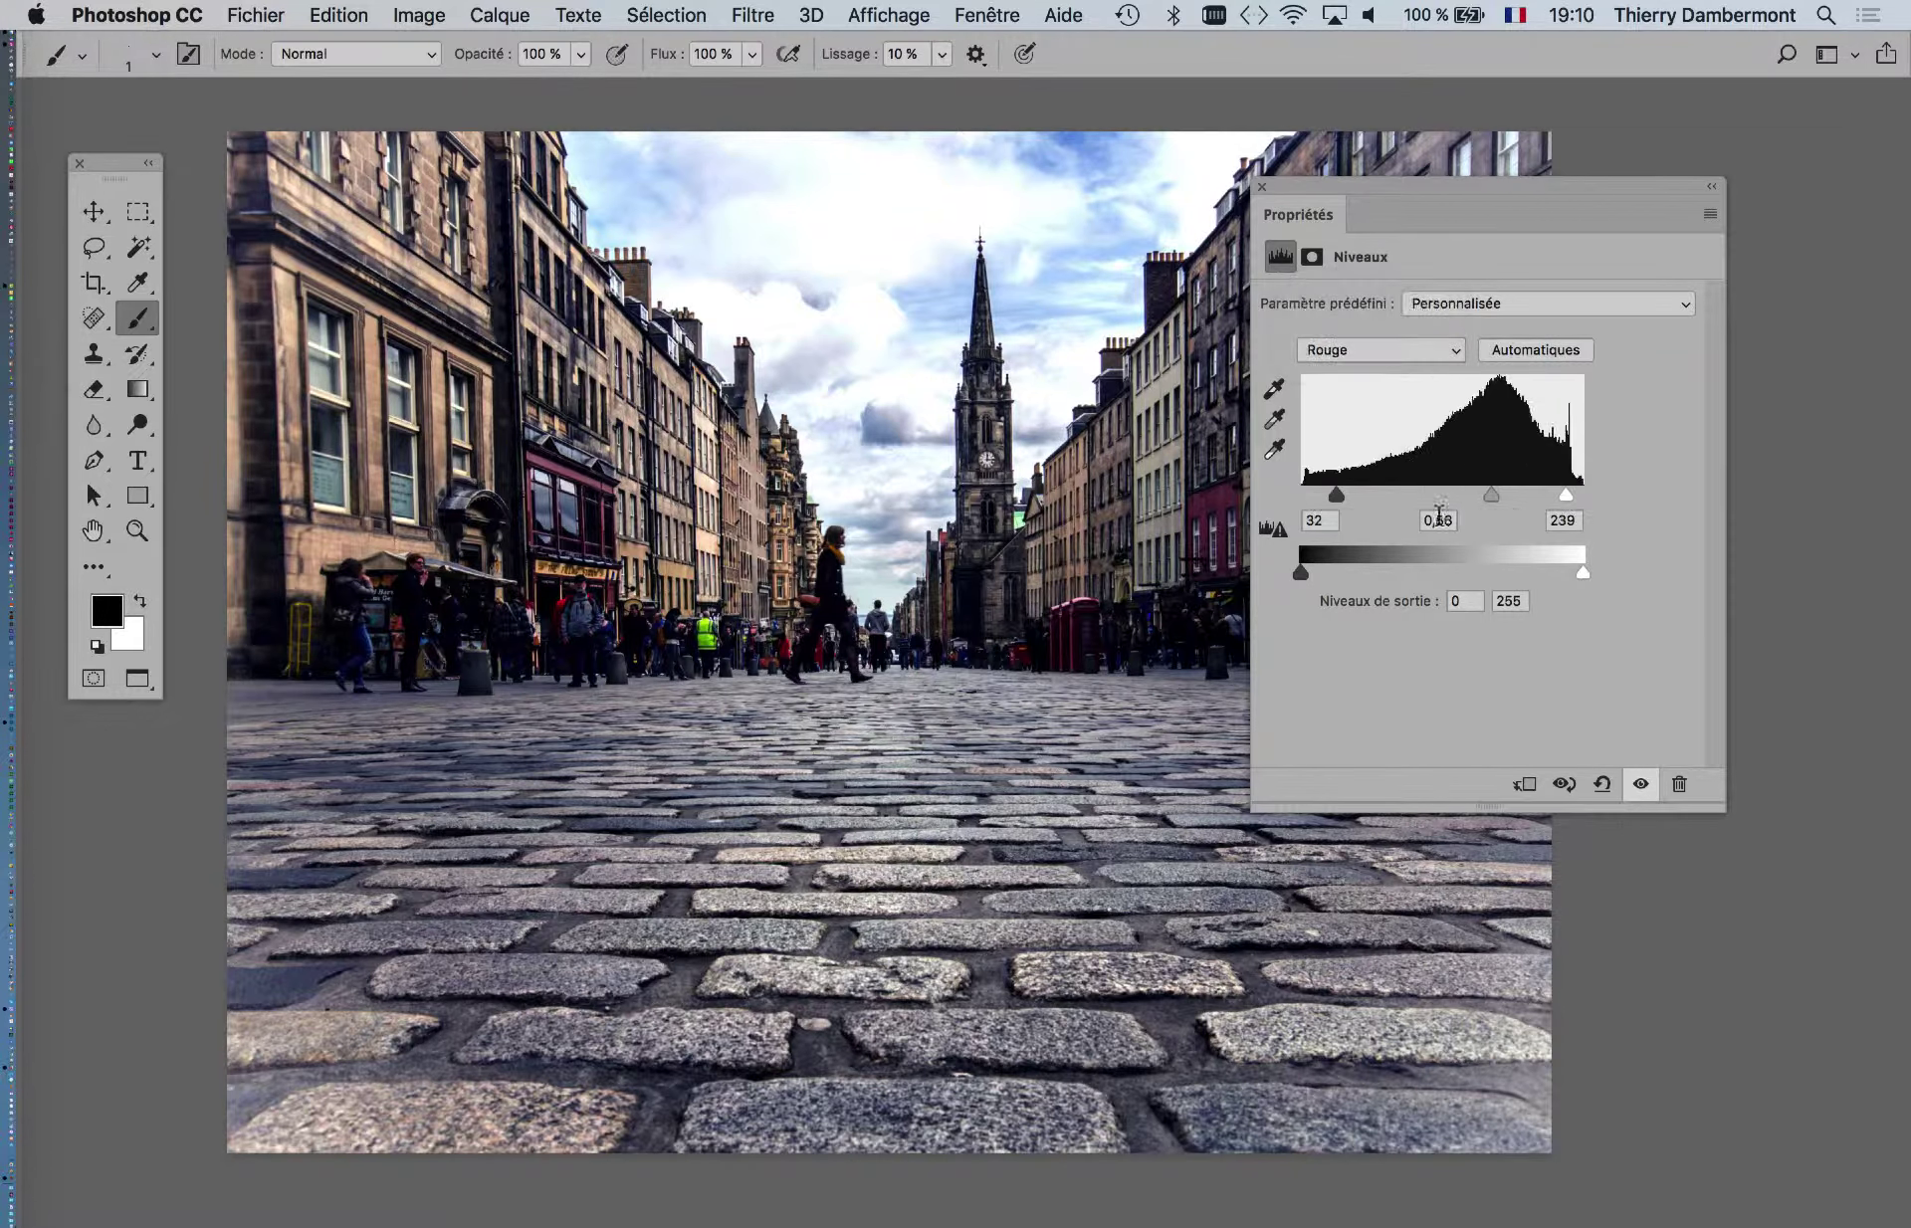
drag(1493, 507, 1463, 500)
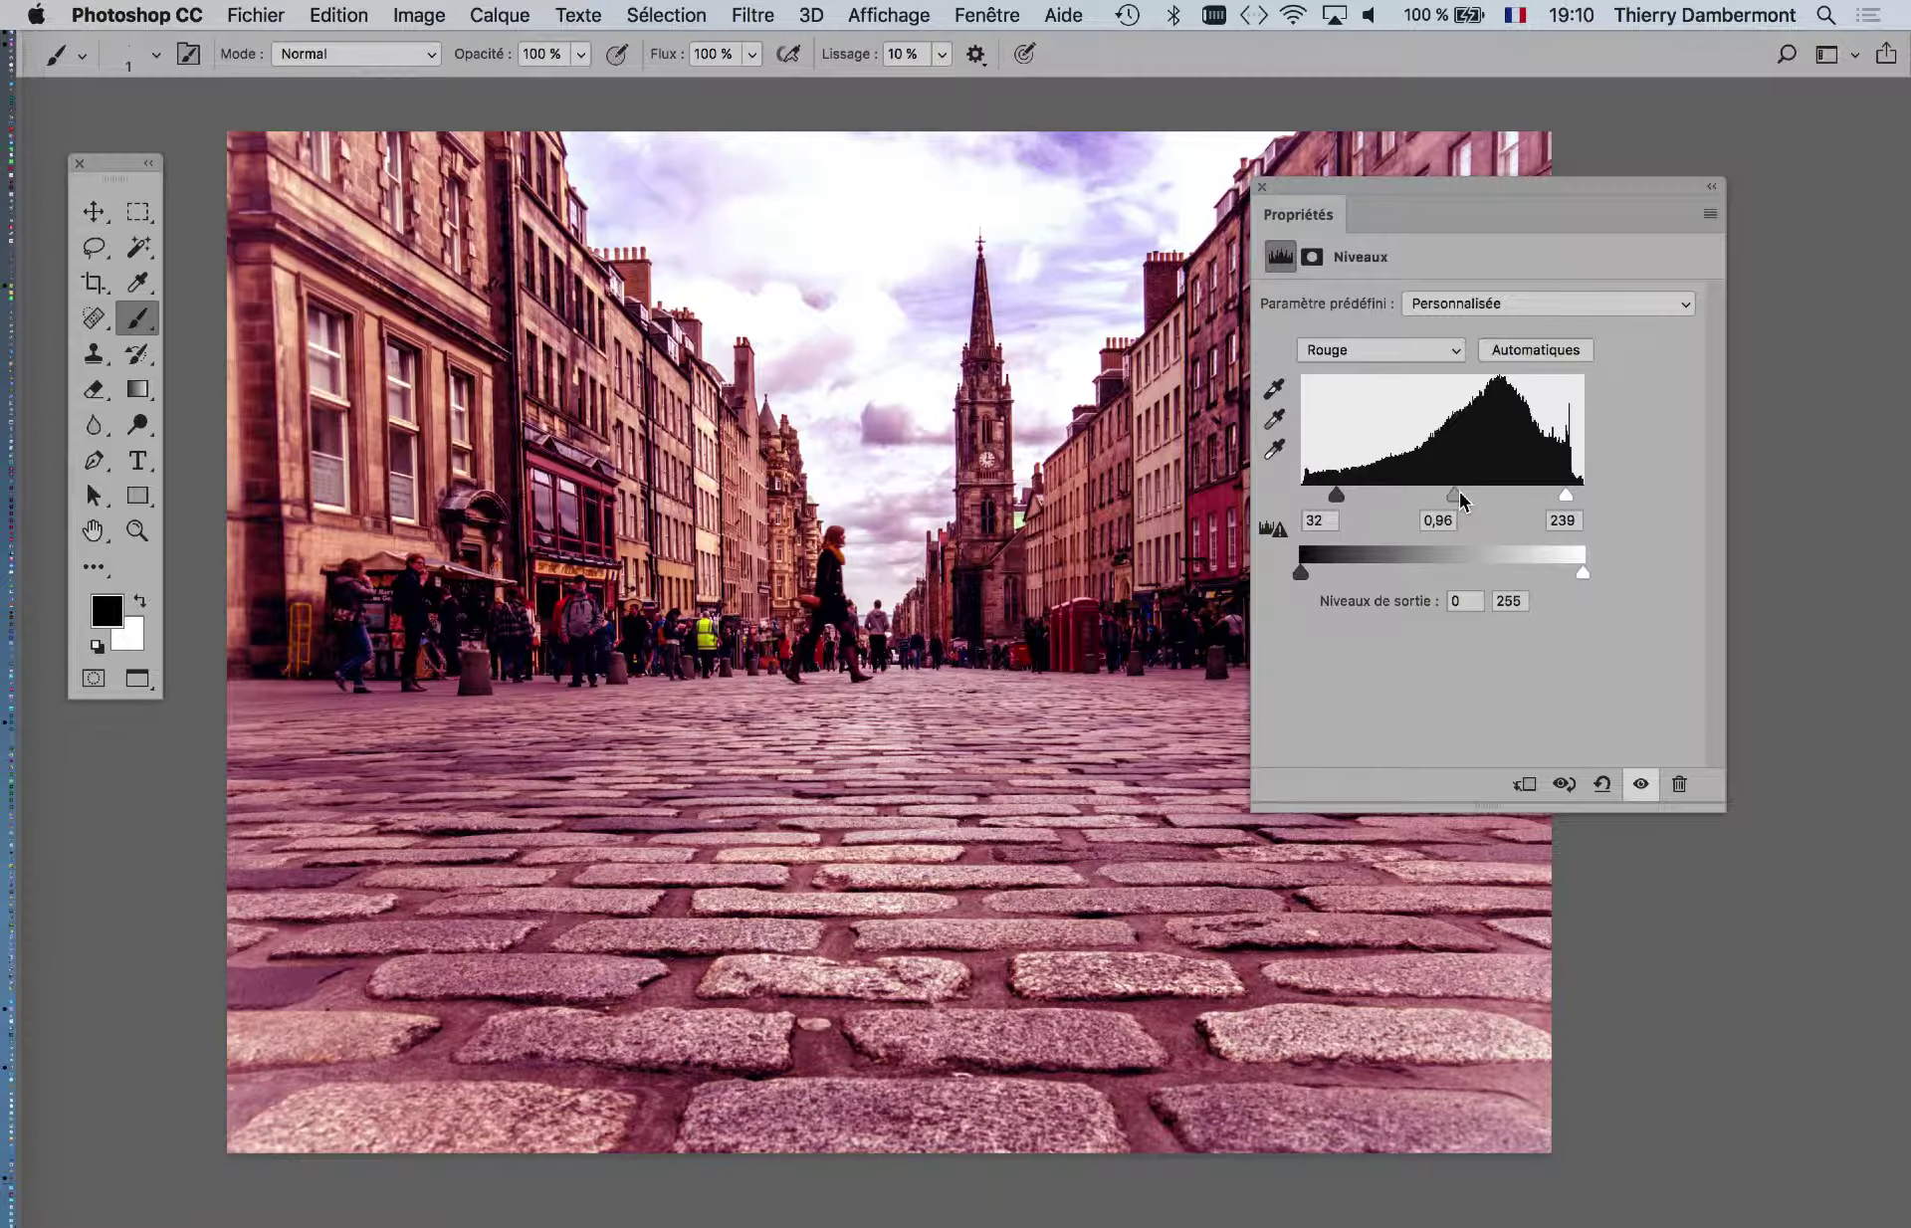